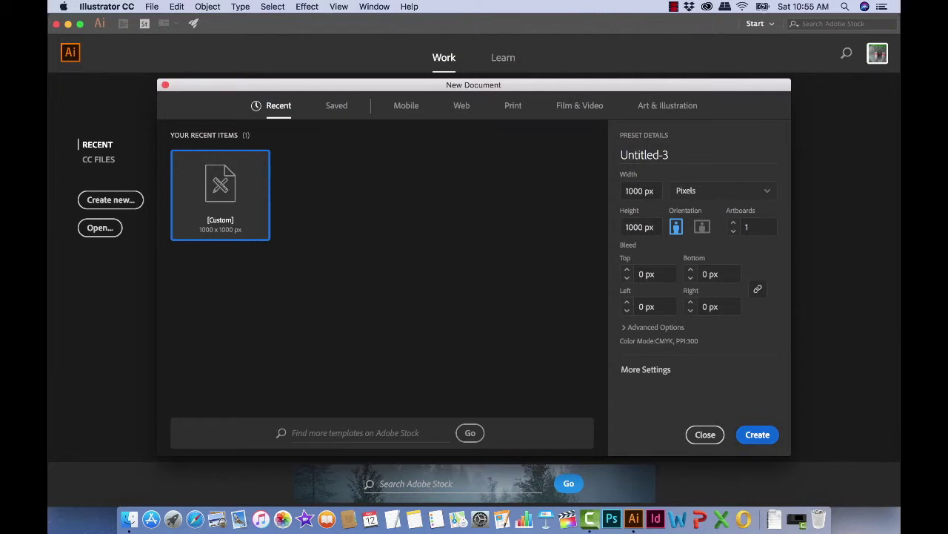
# - Create the custom 1000 x 1000 px document, show the rulers and make the whole artboard visible at 50% zoom
pyautogui.press('Return')
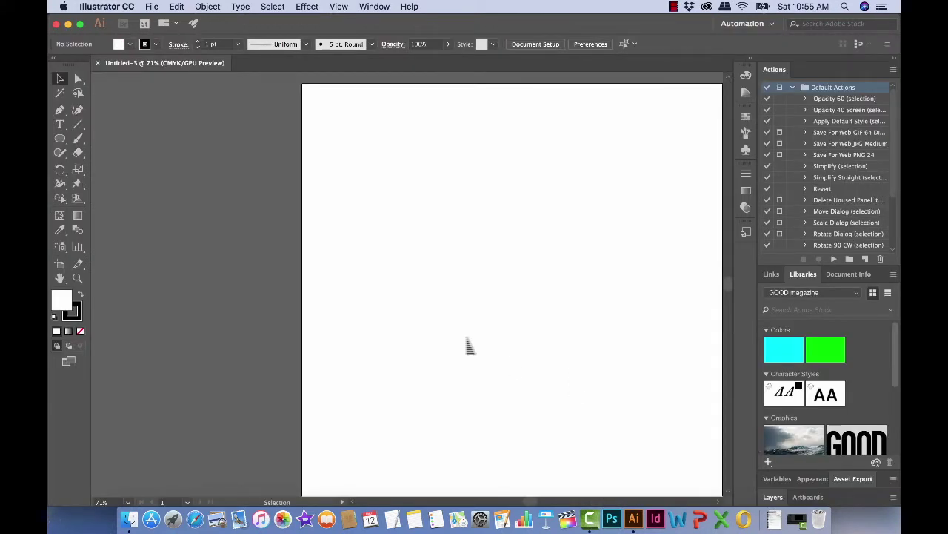
pyautogui.press('super+r')
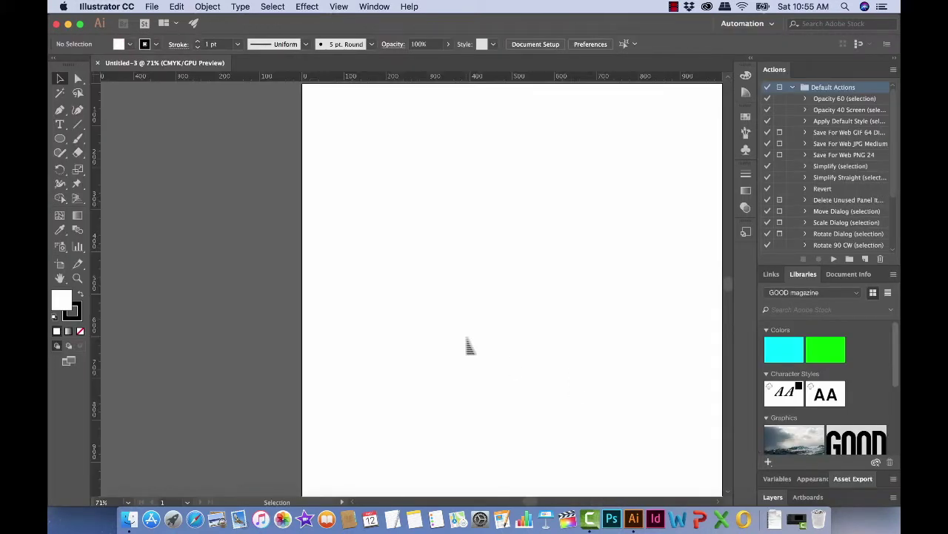
pyautogui.press('a')
pyautogui.press('super+0')
pyautogui.press('super+minus')
pyautogui.press('super+minus')
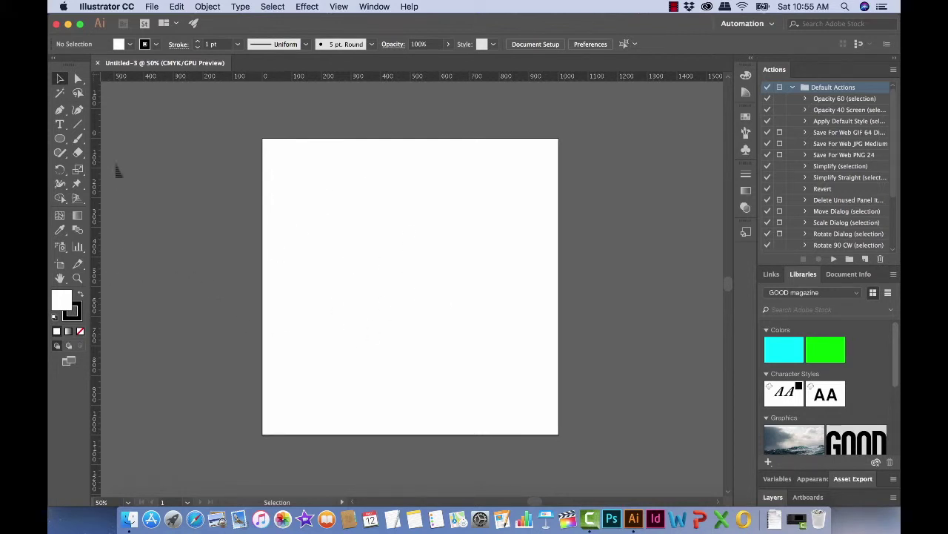
# - Set the fill to a bright red (C 0, M 99.74, Y 100, K 0.03) and the stroke to none
pyautogui.doubleClick(62, 300)
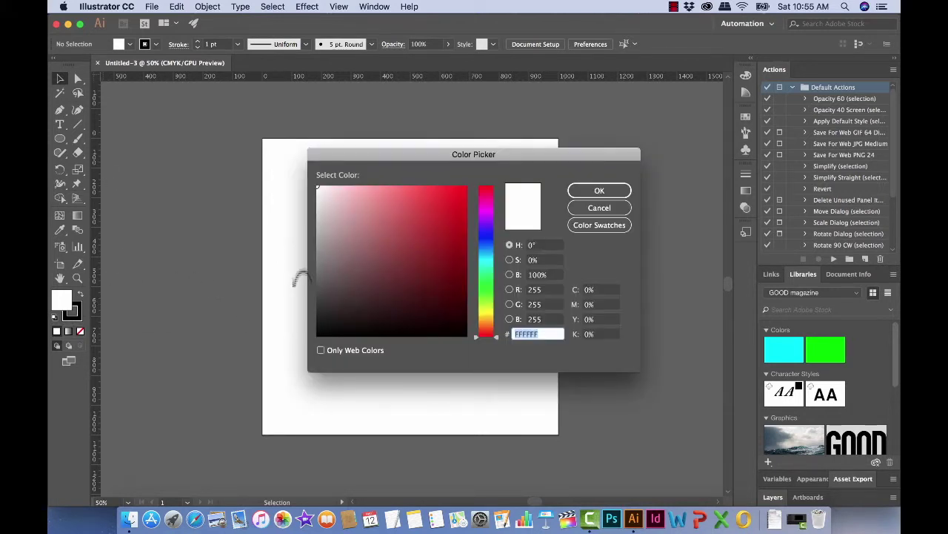
pyautogui.click(453, 192)
pyautogui.click(593, 192)
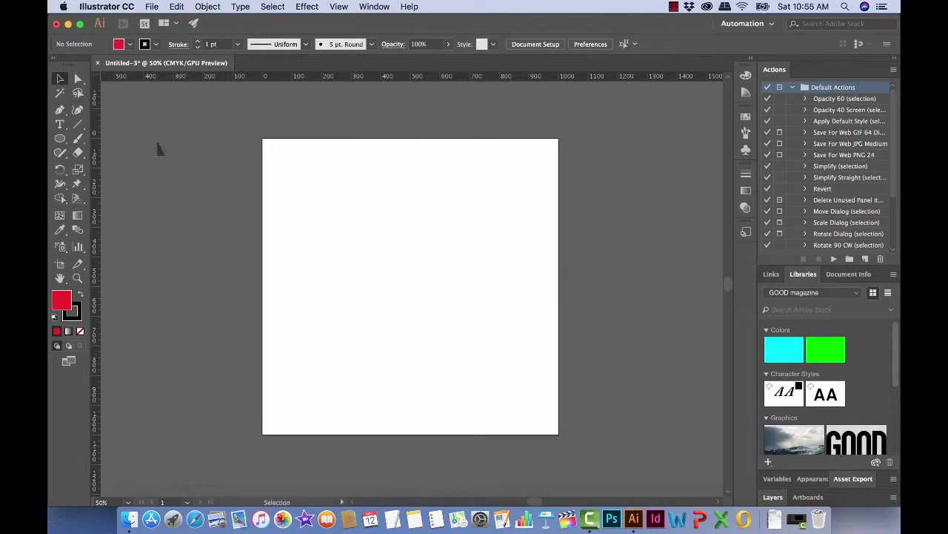
pyautogui.click(77, 317)
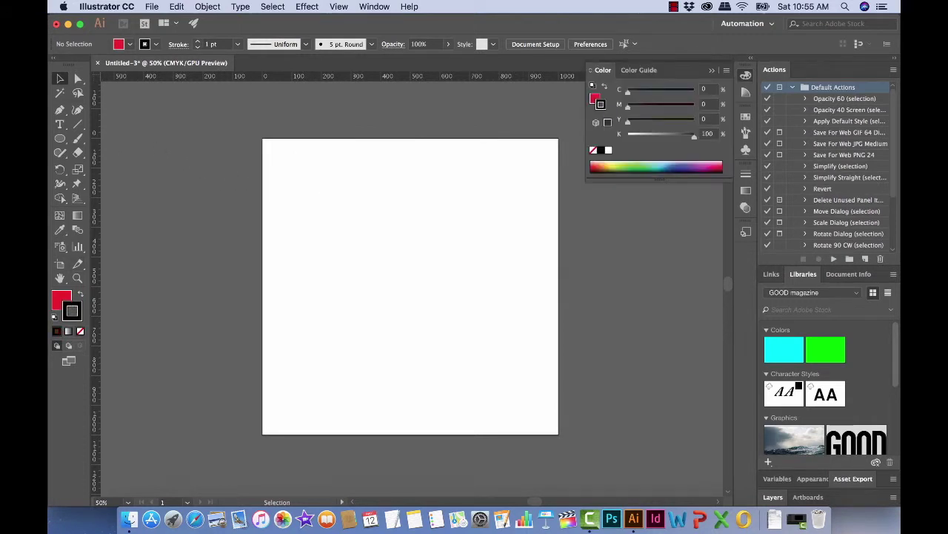
pyautogui.click(80, 331)
pyautogui.press('x')
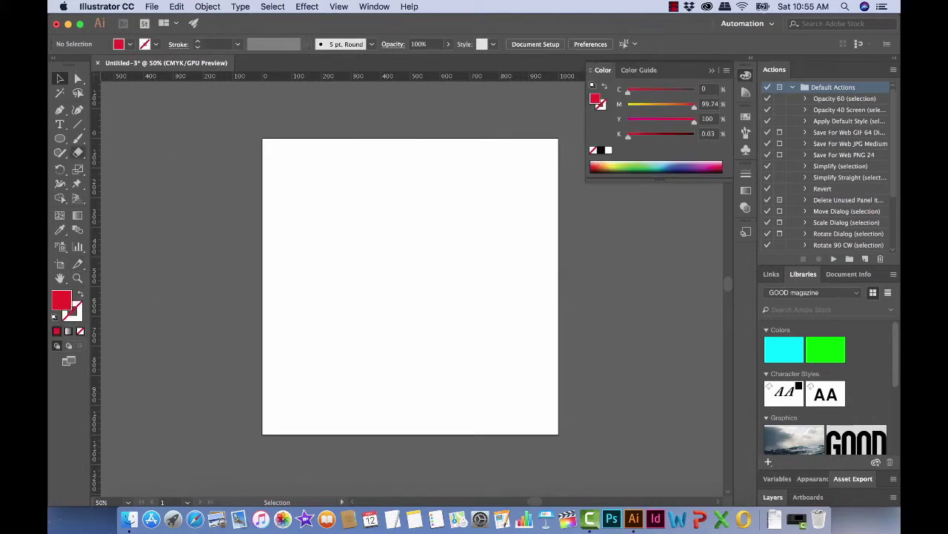
# - Draw four scattered red circles on the artboard, about 326, 352, 103 and 65 px across
pyautogui.click(60, 139)
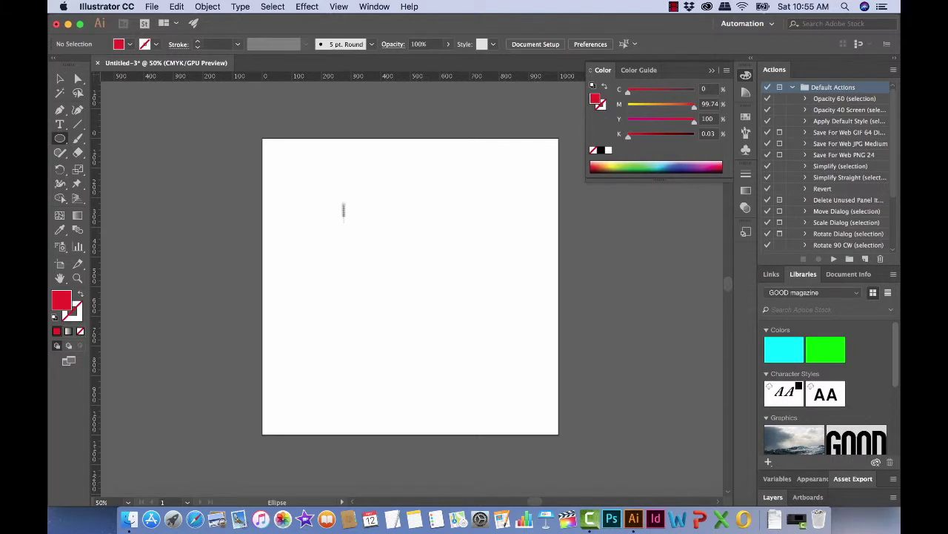
pyautogui.moveTo(309, 176); pyautogui.dragTo(533, 399)
pyautogui.moveTo(314, 336); pyautogui.dragTo(345, 367)
pyautogui.moveTo(456, 247); pyautogui.dragTo(480, 269)
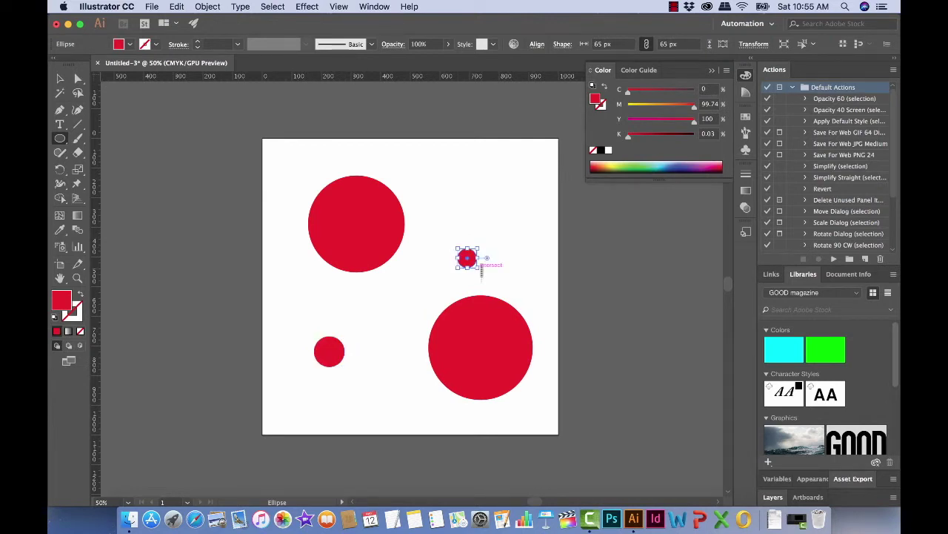
pyautogui.press('v')
pyautogui.click(519, 262)
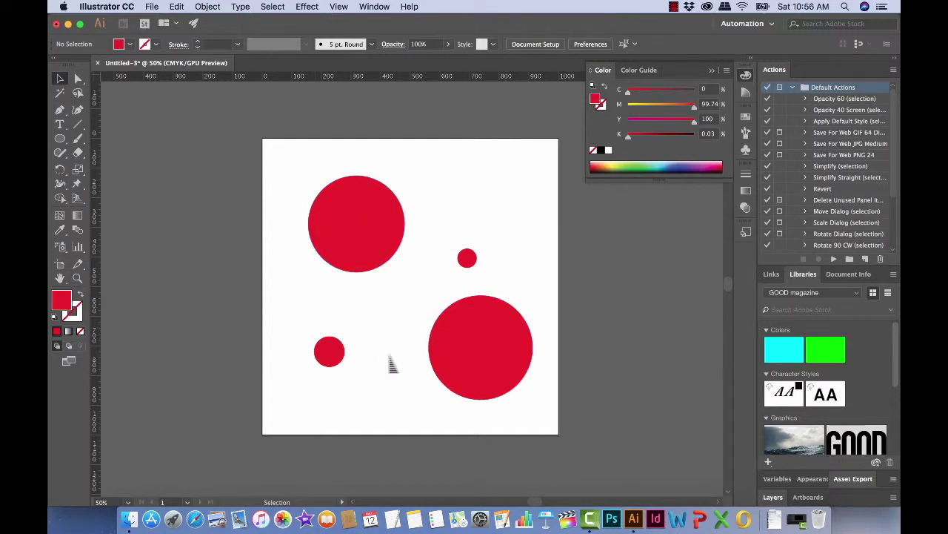
# - Move the upper-left 326 px circle across the artboard's left edge and place a copy 1000 px to its right
pyautogui.moveTo(365, 257); pyautogui.dragTo(285, 251)
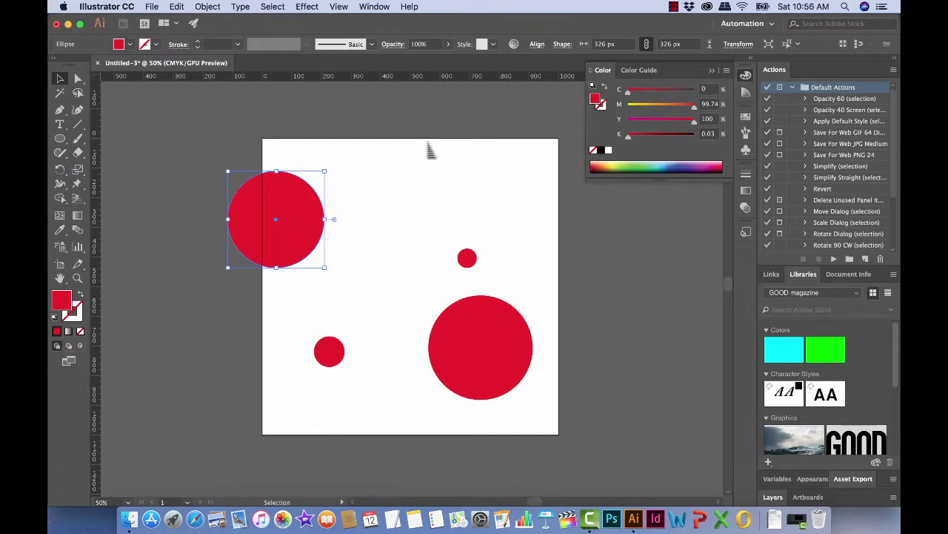
pyautogui.moveTo(258, 247); pyautogui.dragTo(213, 225)
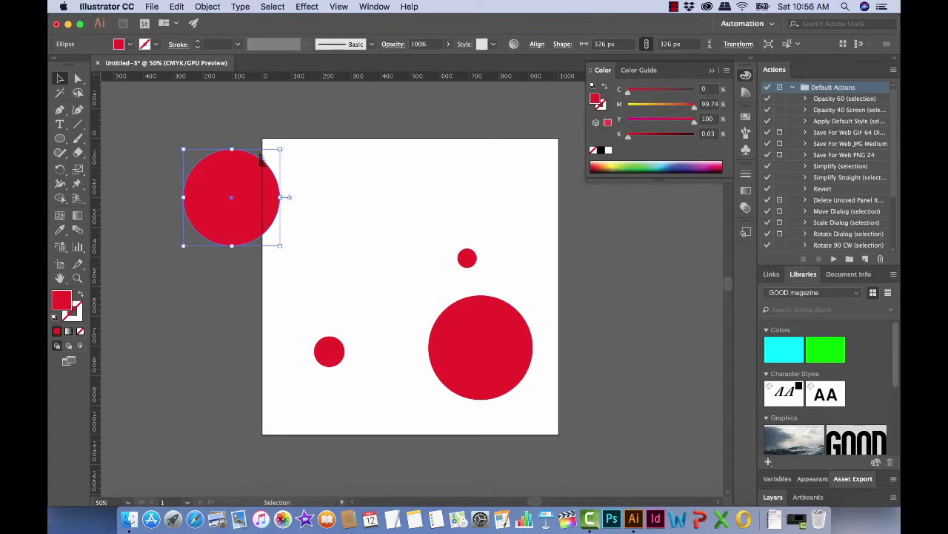
pyautogui.click(176, 6)
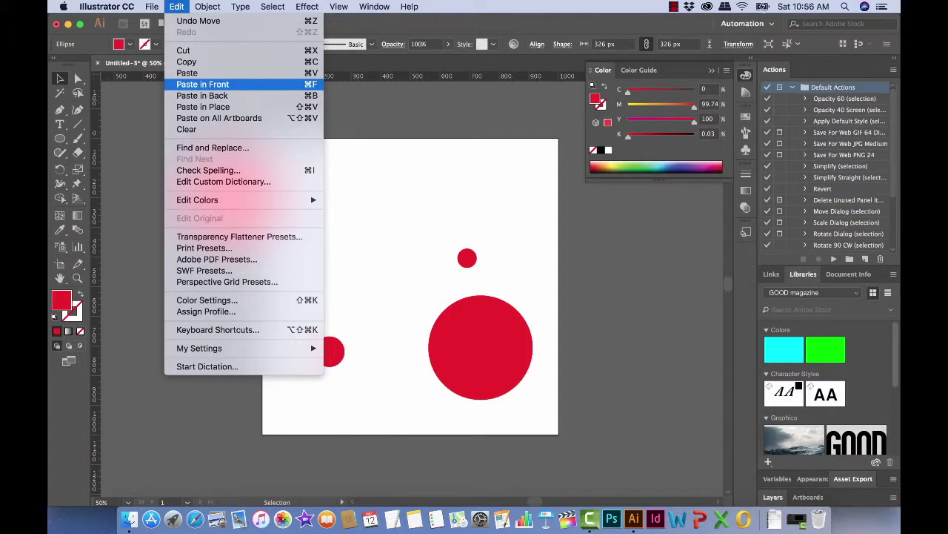
pyautogui.click(202, 84)
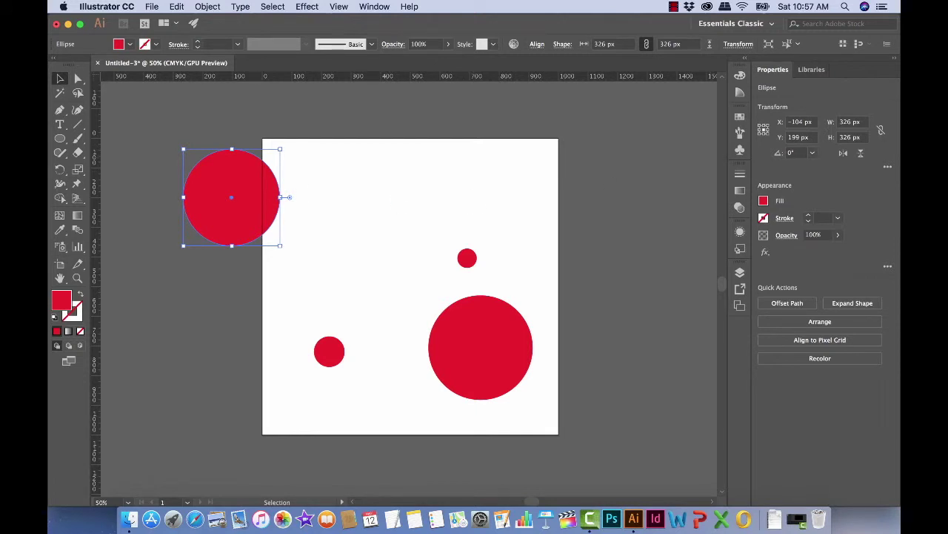
pyautogui.click(804, 121)
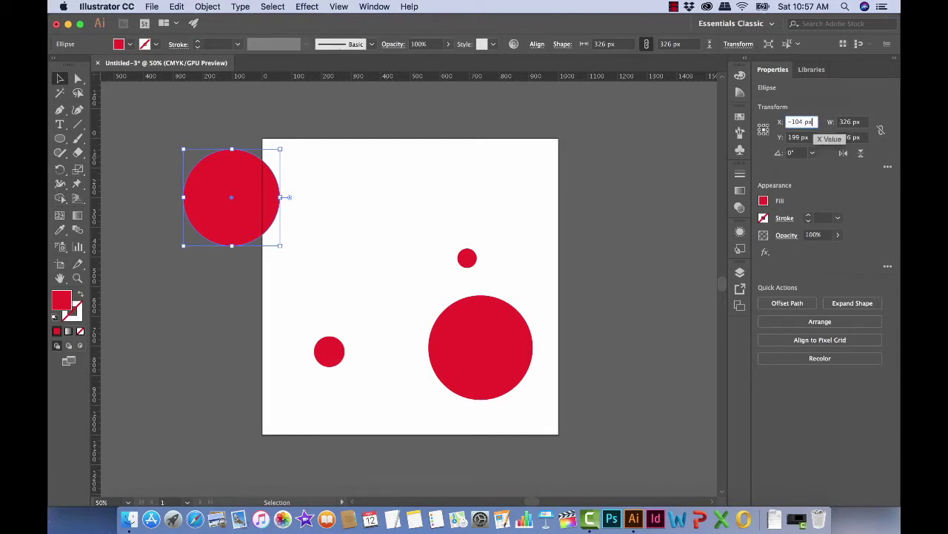
pyautogui.write('+1000')
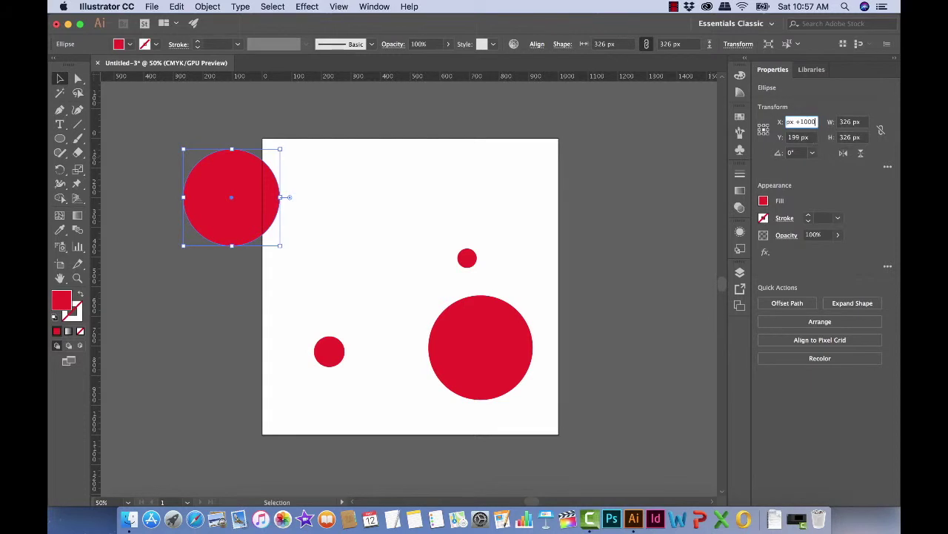
pyautogui.press('Return')
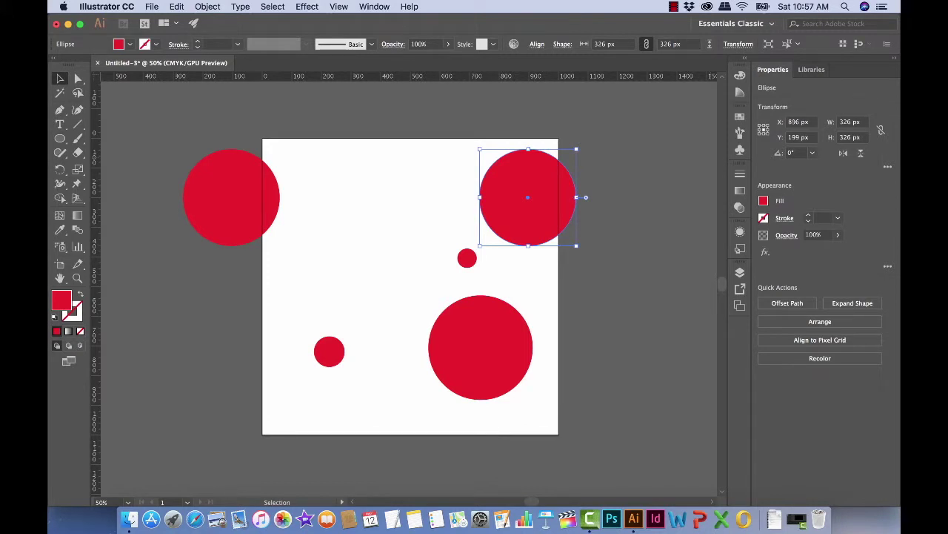
# - Move the 352 px circle across the artboard's top edge and place a copy of it 1000 px lower
pyautogui.moveTo(471, 332); pyautogui.dragTo(346, 145)
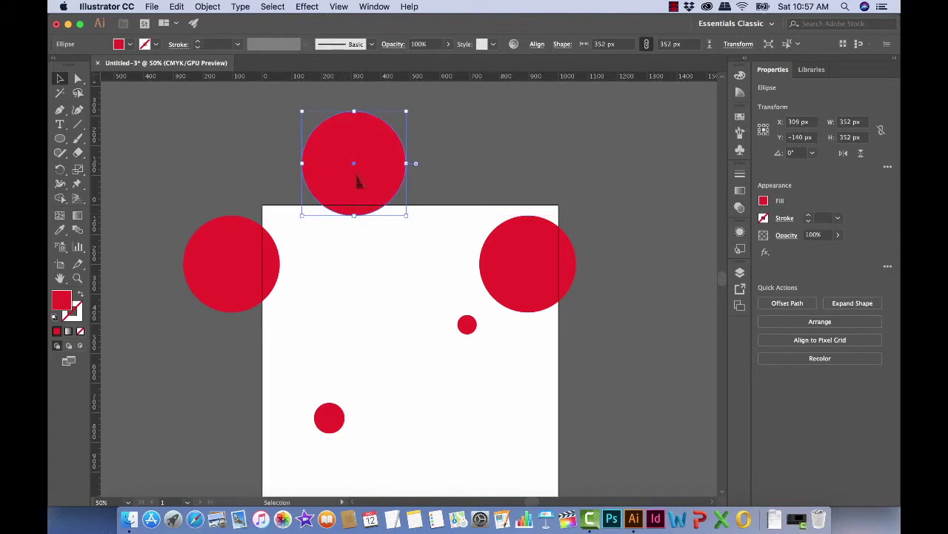
pyautogui.press('a')
pyautogui.press('v')
pyautogui.click(808, 137)
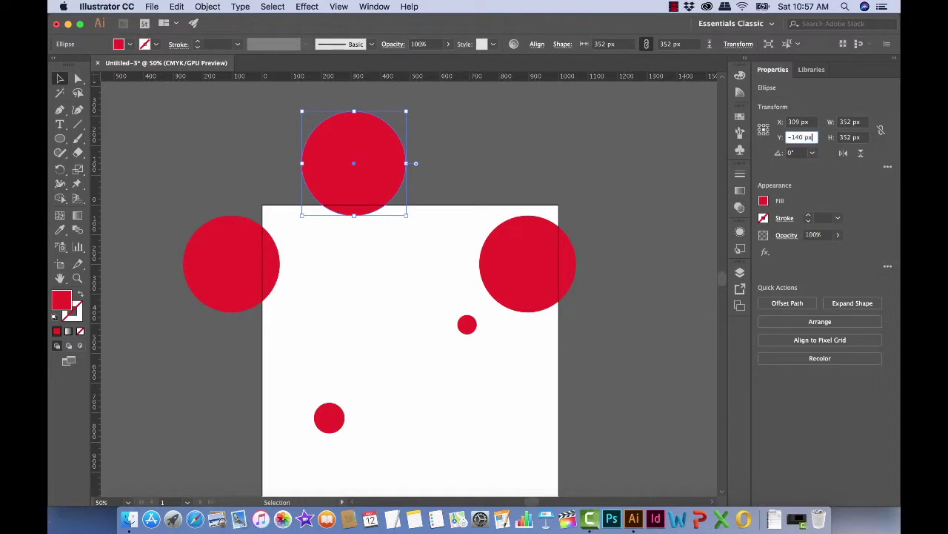
pyautogui.write('+1000')
pyautogui.hotkey('alt', 'Return')
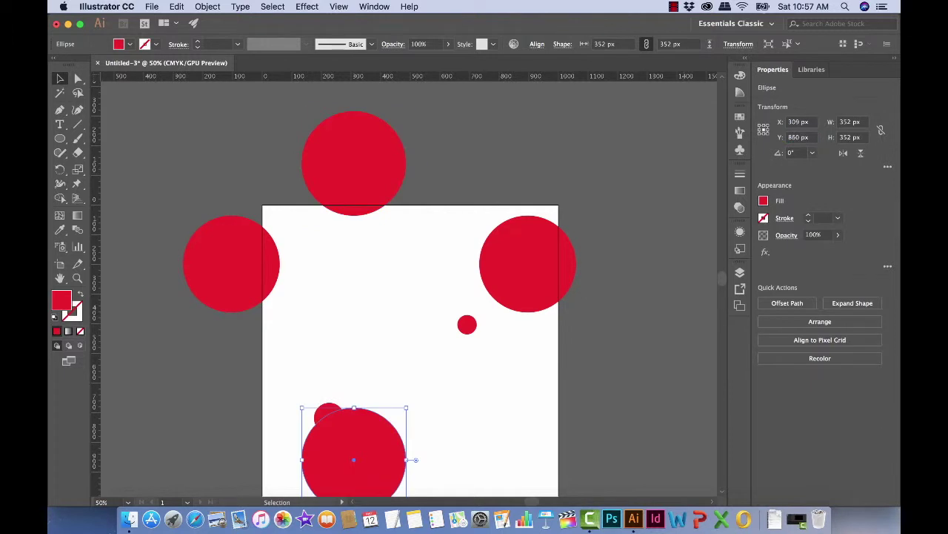
# - Move the 103 px circle clear of the large lower circle and scatter two copies of it over the artboard's empty areas
pyautogui.scroll(-3, 564, 278)
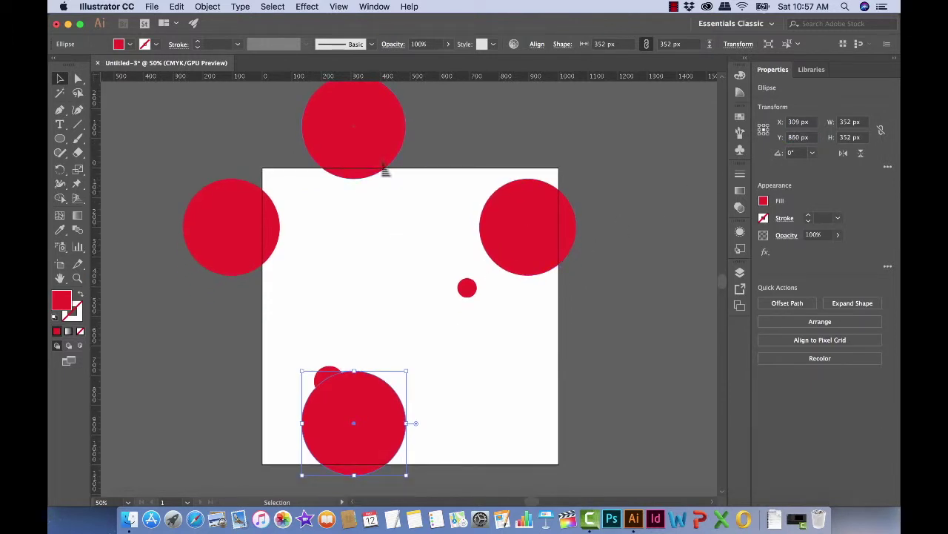
pyautogui.moveTo(328, 377); pyautogui.dragTo(447, 346)
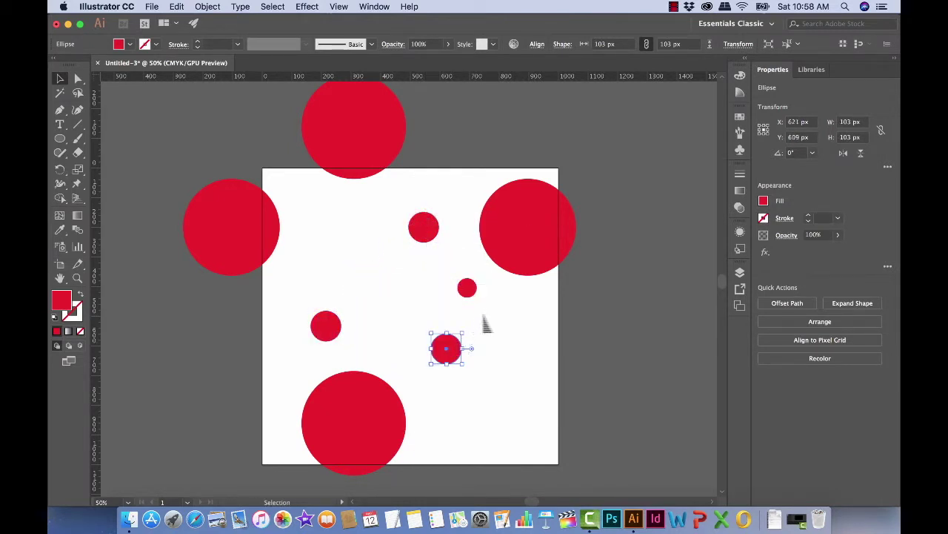
pyautogui.moveTo(529, 377); pyautogui.dragTo(487, 329)
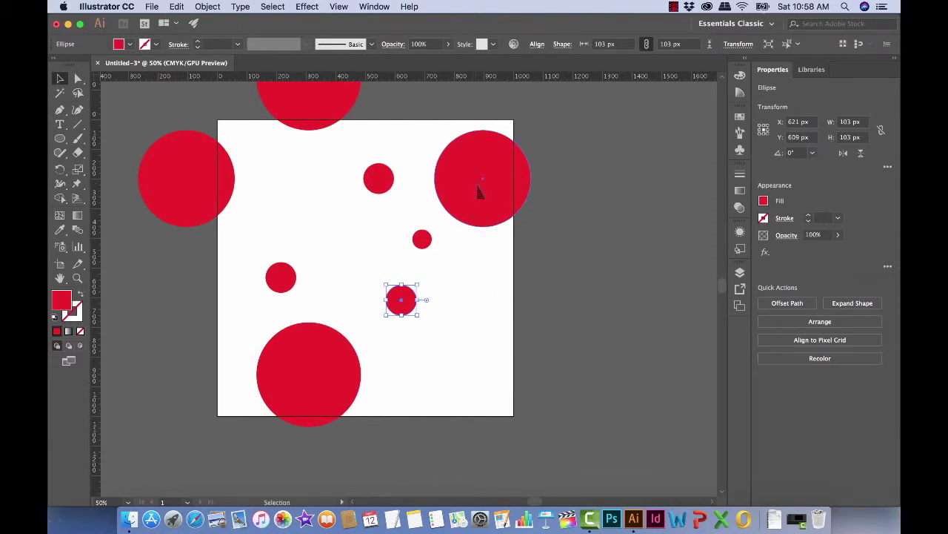
# - Copy the large circle on the right edge to the lower part of the left edge and scale it to about 218 px
pyautogui.moveTo(475, 192); pyautogui.dragTo(185, 330)
pyautogui.press('super+equal')
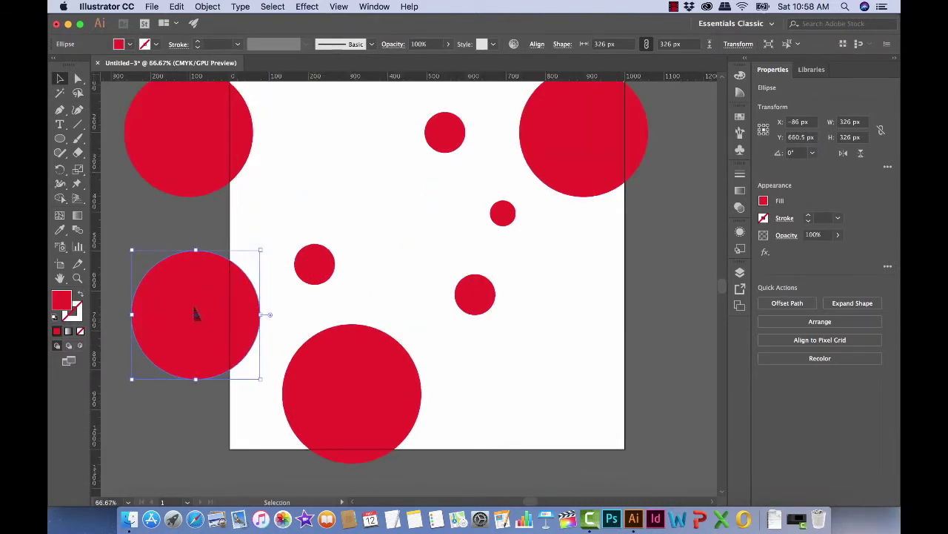
pyautogui.press('e')
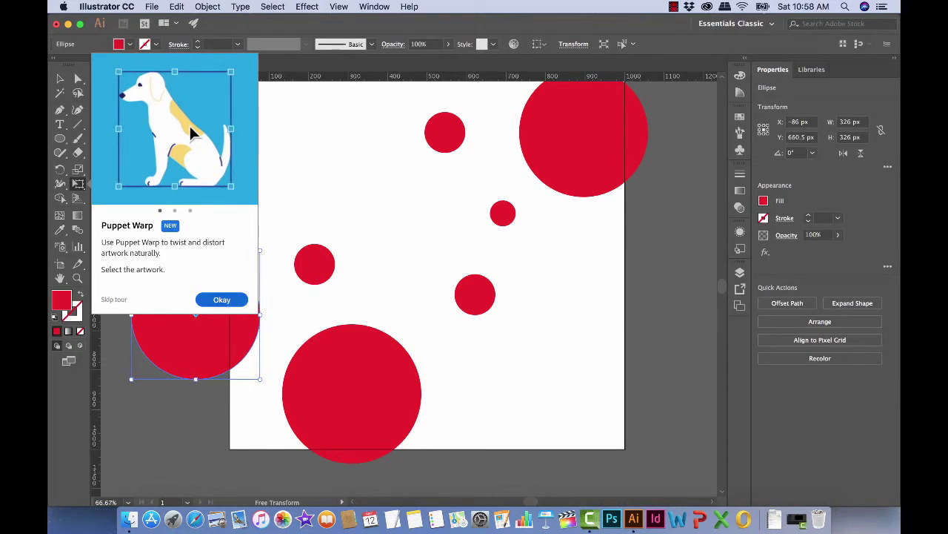
pyautogui.click(222, 300)
pyautogui.moveTo(131, 253); pyautogui.dragTo(175, 294)
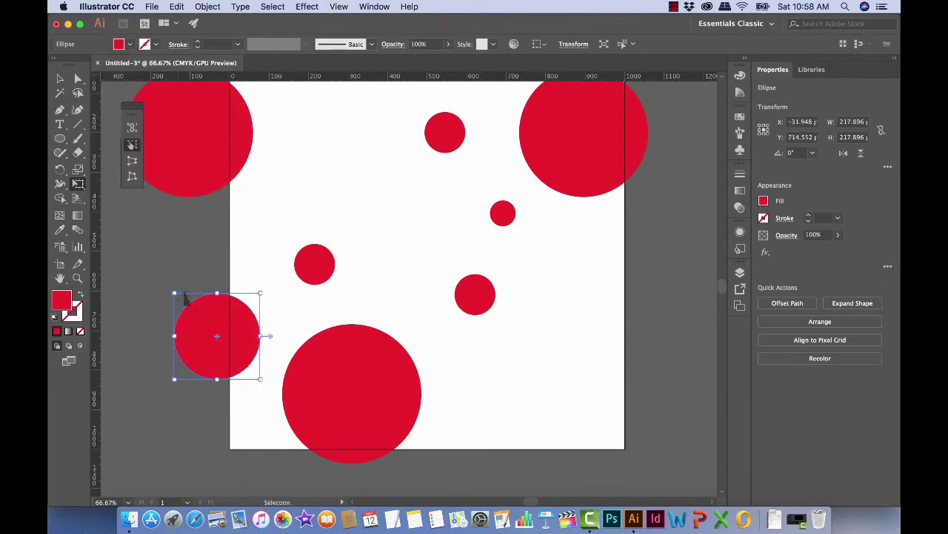
# - Place a copy of the 218 px left-edge circle 1000 px to the right, across the artboard's right edge
pyautogui.press('a')
pyautogui.press('v')
pyautogui.click(802, 121)
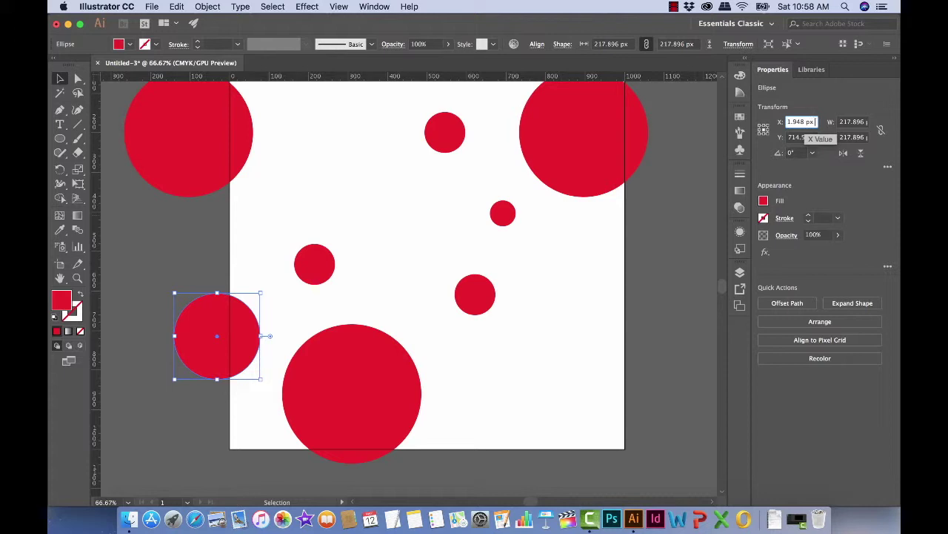
pyautogui.write('+800')
pyautogui.press('Return')
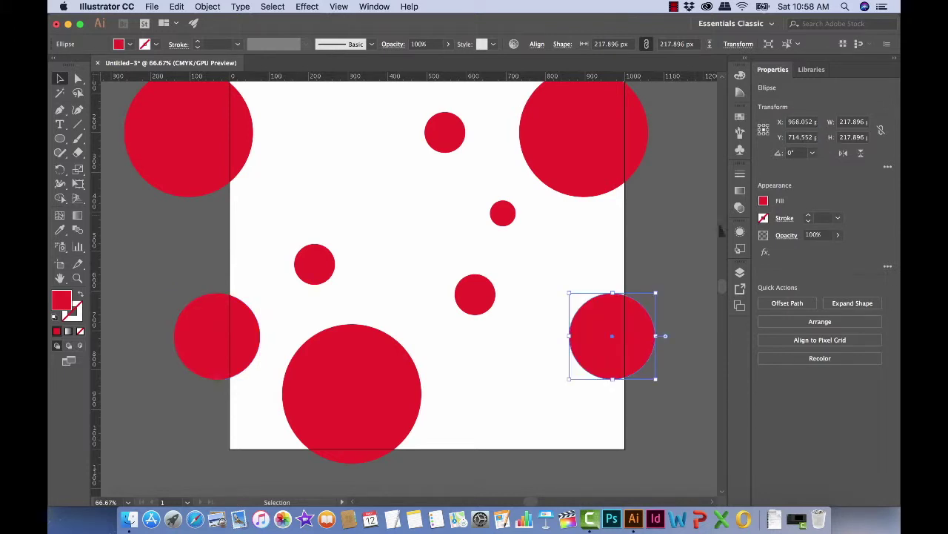
# - Add two more copies of the 218 px circle, one in the upper artboard area and one across the bottom edge
pyautogui.moveTo(576, 318); pyautogui.dragTo(365, 139)
pyautogui.moveTo(370, 145); pyautogui.dragTo(532, 431)
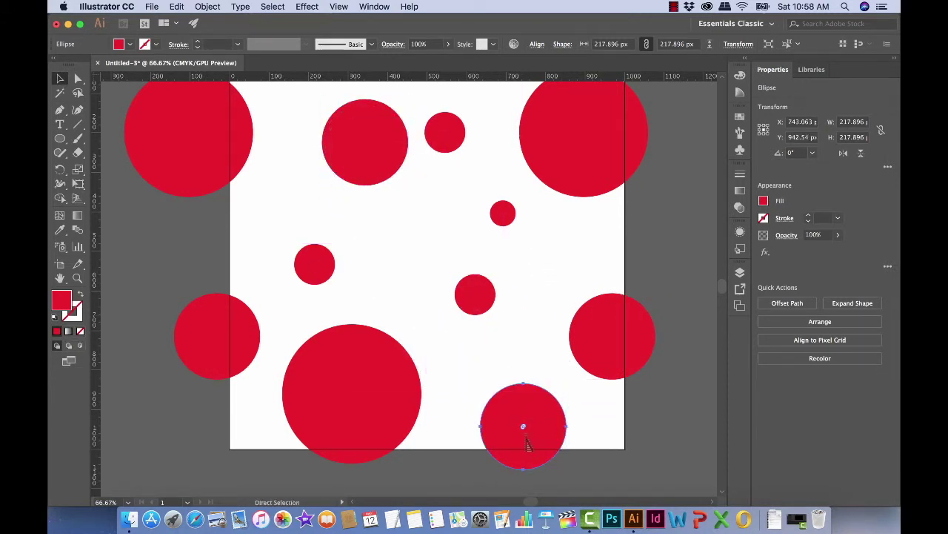
# - Place a copy of the 218 px bottom-edge circle 1000 px higher, across the artboard's top edge
pyautogui.press('super+minus')
pyautogui.press('super+minus')
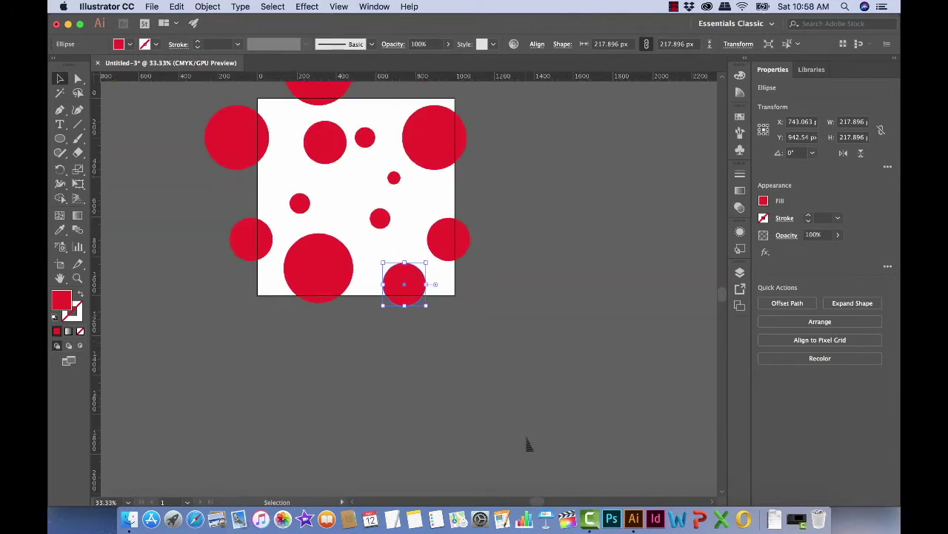
pyautogui.scroll(5, 370, 311)
pyautogui.hscroll(-3, 371, 311)
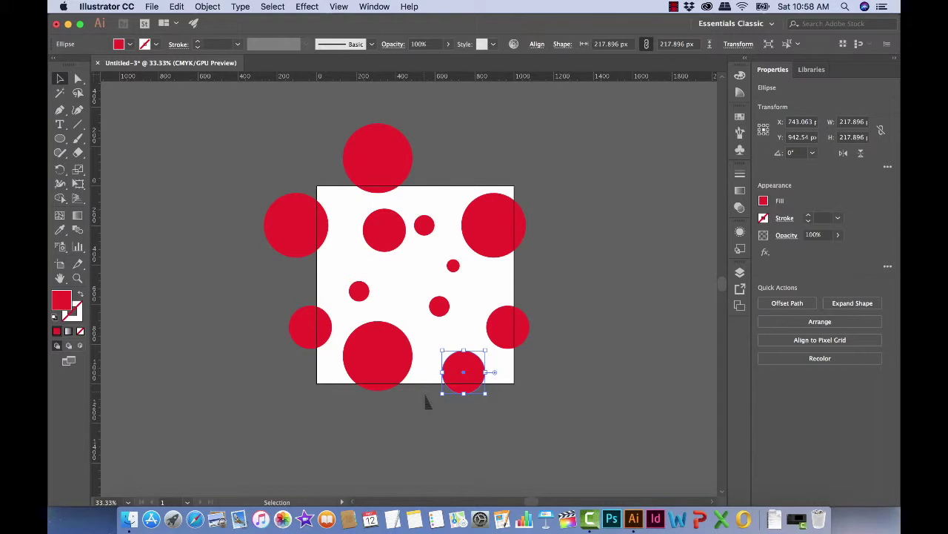
pyautogui.click(462, 378)
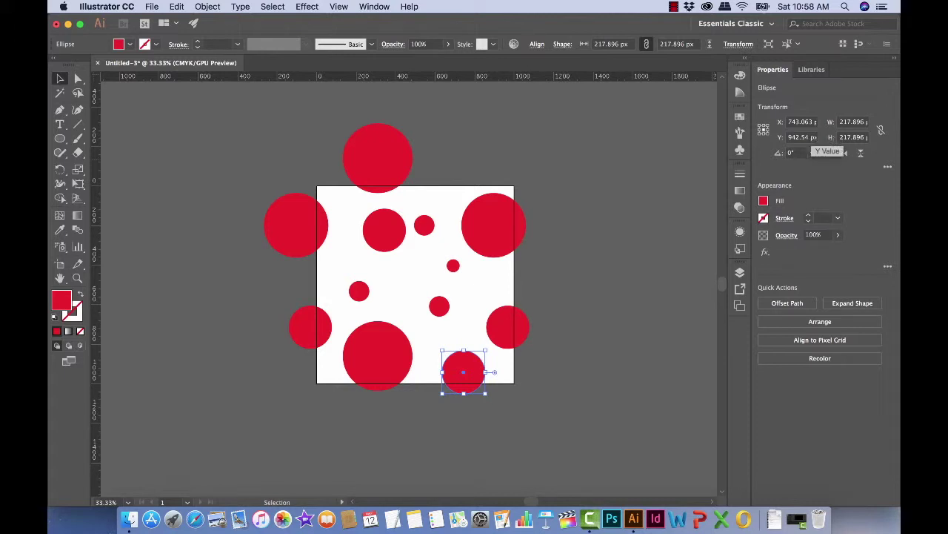
pyautogui.press('Right')
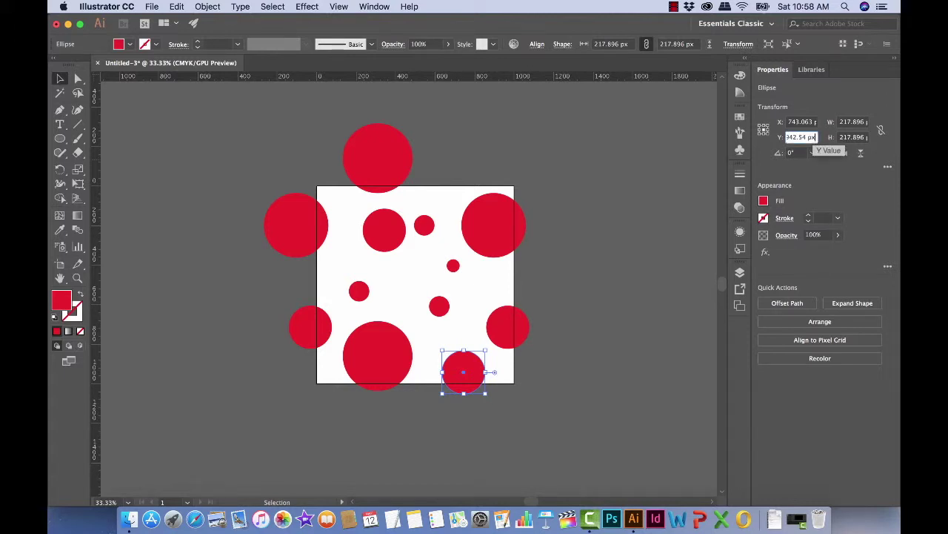
pyautogui.write('-400')
pyautogui.press('Return')
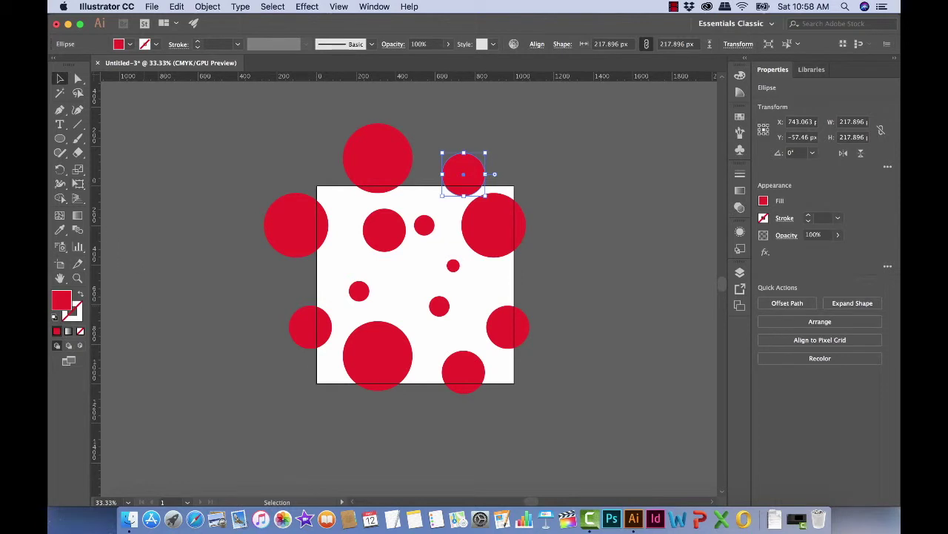
# - Draw a rectangle measuring exactly 1000 x 1000 px
pyautogui.moveTo(60, 139); pyautogui.dragTo(111, 139)
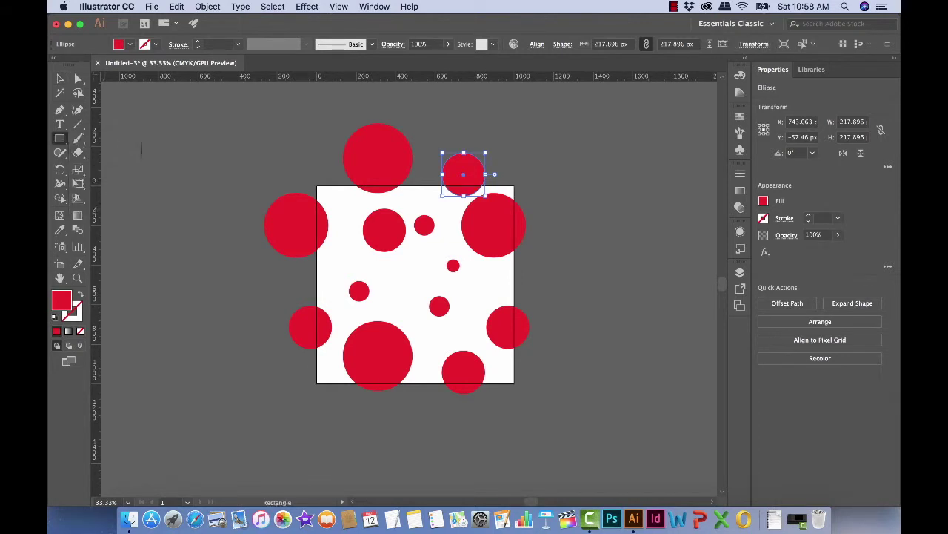
pyautogui.click(212, 166)
pyautogui.write('1000')
pyautogui.press('Tab')
pyautogui.write('100')
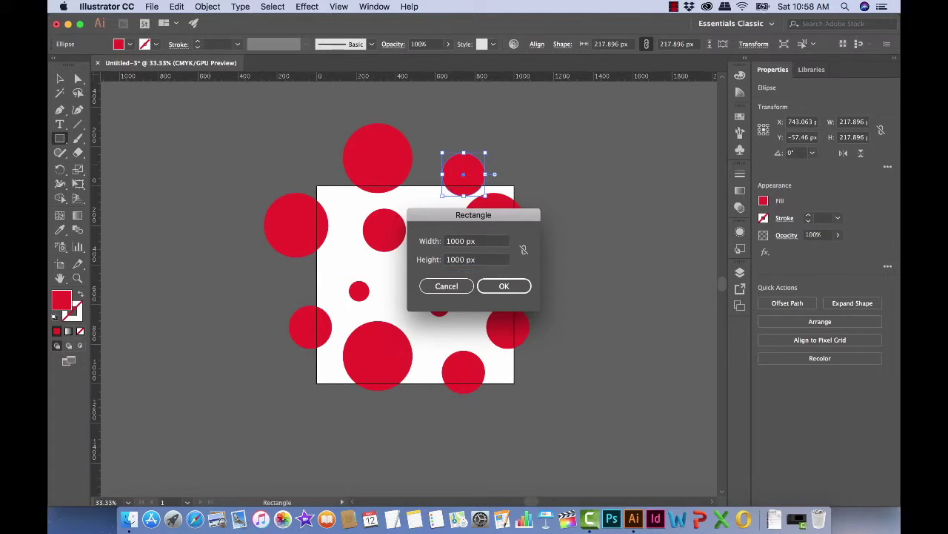
pyautogui.write('0')
pyautogui.press('Return')
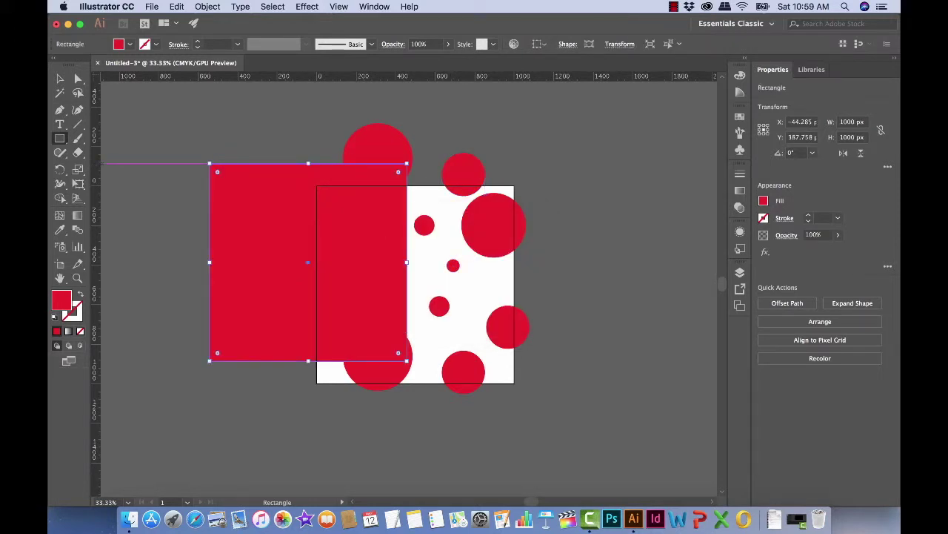
# - Change the new square's fill to turquoise with hex colour 1FE5EA
pyautogui.doubleClick(62, 301)
pyautogui.write('6dcfd6')
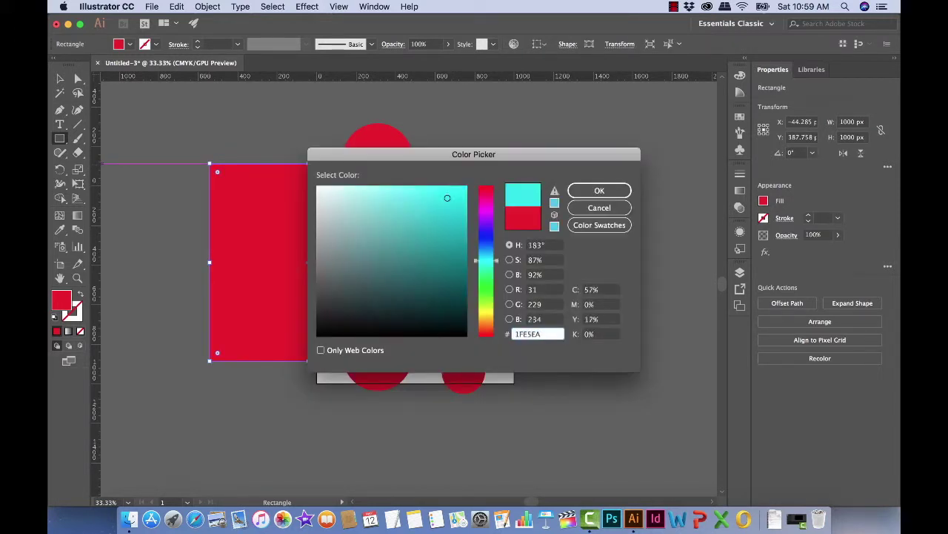
pyautogui.press('Return')
# - Move the turquoise square so it exactly covers the artboard and send it behind all the circles
pyautogui.press('v')
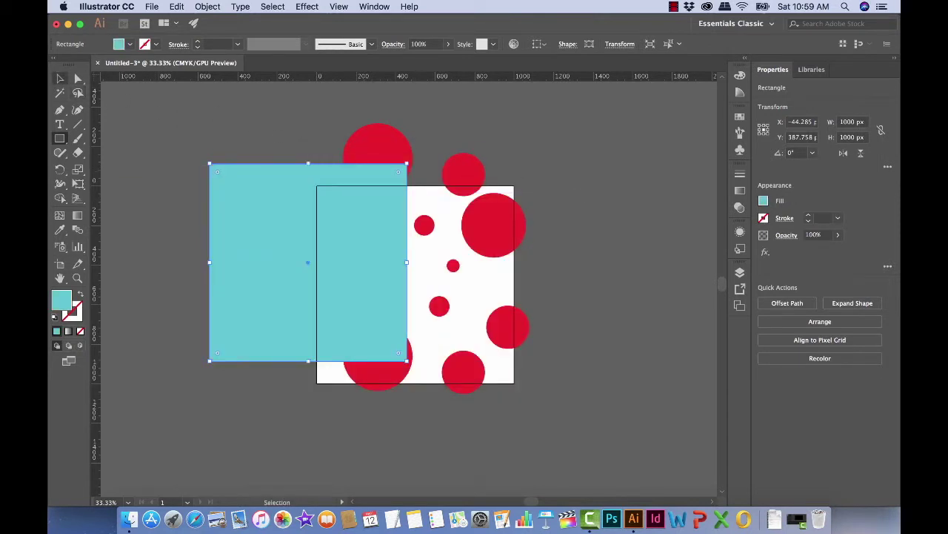
pyautogui.moveTo(249, 187); pyautogui.dragTo(357, 215)
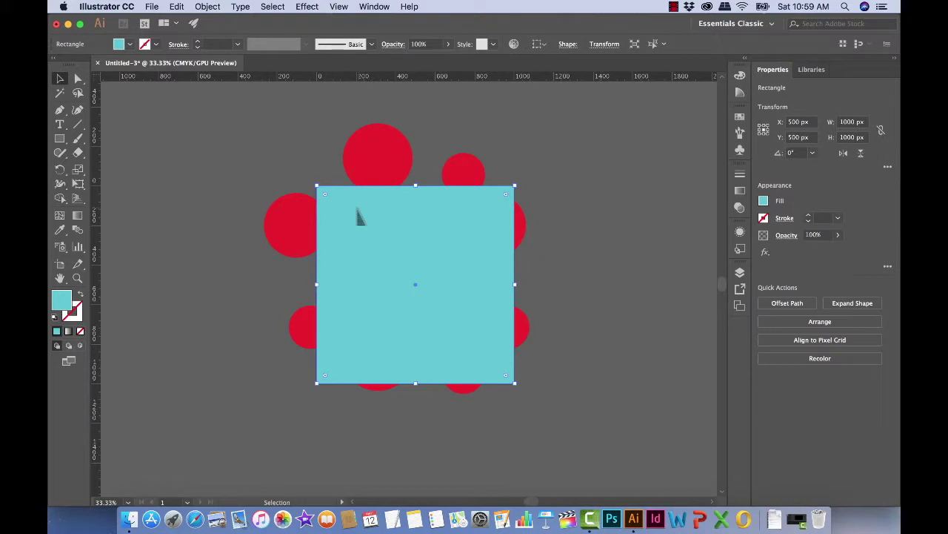
pyautogui.press('super+shift+bracketleft')
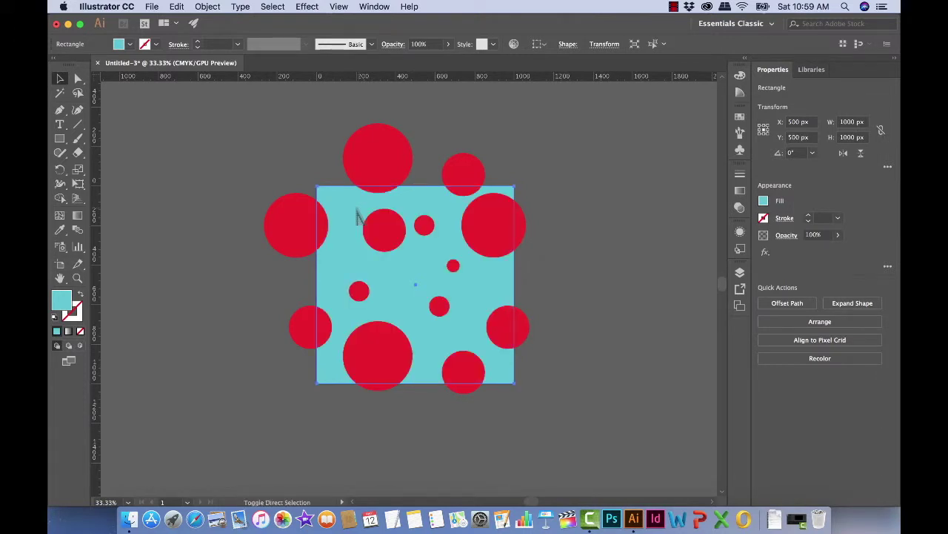
# - Duplicate the turquoise square and place the copy exactly over the artboard in front of all the circles
pyautogui.press('a')
pyautogui.moveTo(355, 210)
pyautogui.mouseDown()
pyautogui.moveTo(341, 215)
pyautogui.moveTo(351, 210)
pyautogui.moveTo(355, 221)
pyautogui.mouseUp()
pyautogui.moveTo(354, 220)
pyautogui.mouseDown()
pyautogui.moveTo(346, 210)
pyautogui.moveTo(353, 217)
pyautogui.mouseUp()
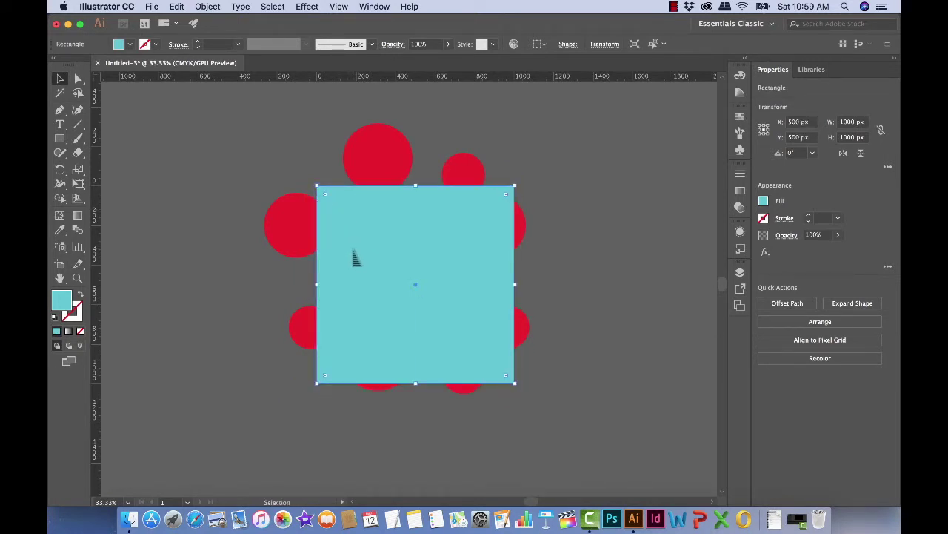
# - Select all the artwork and make a clipping mask with the front square to trim the circles at the artboard edges
pyautogui.press('super+a')
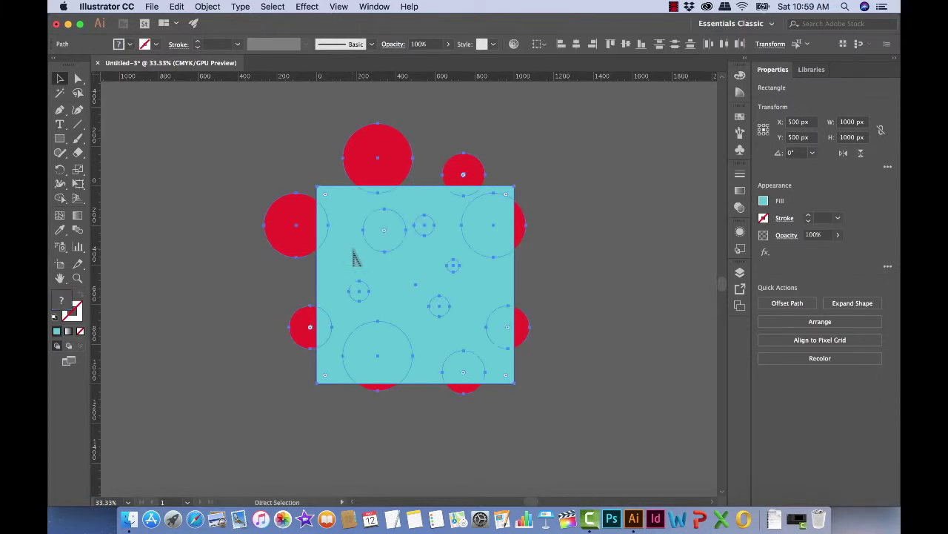
pyautogui.rightClick(353, 252)
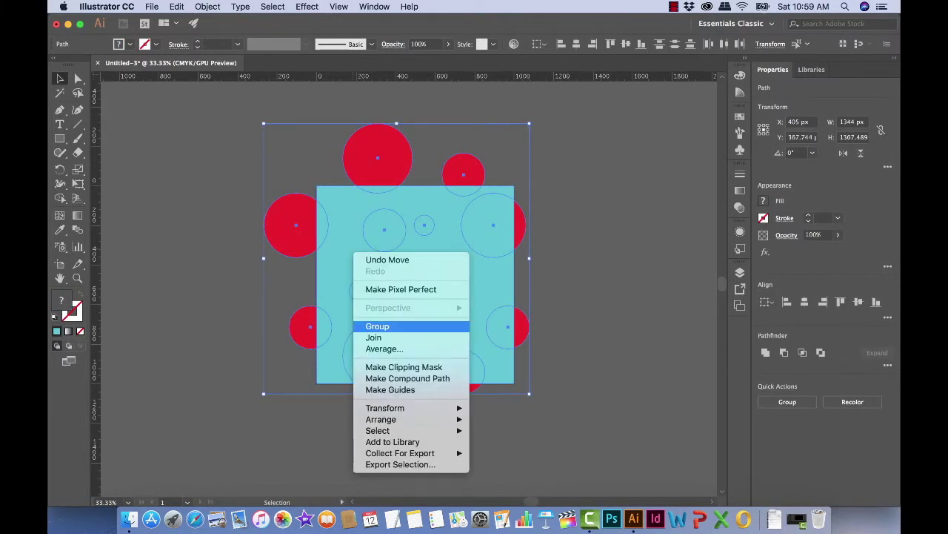
pyautogui.click(401, 367)
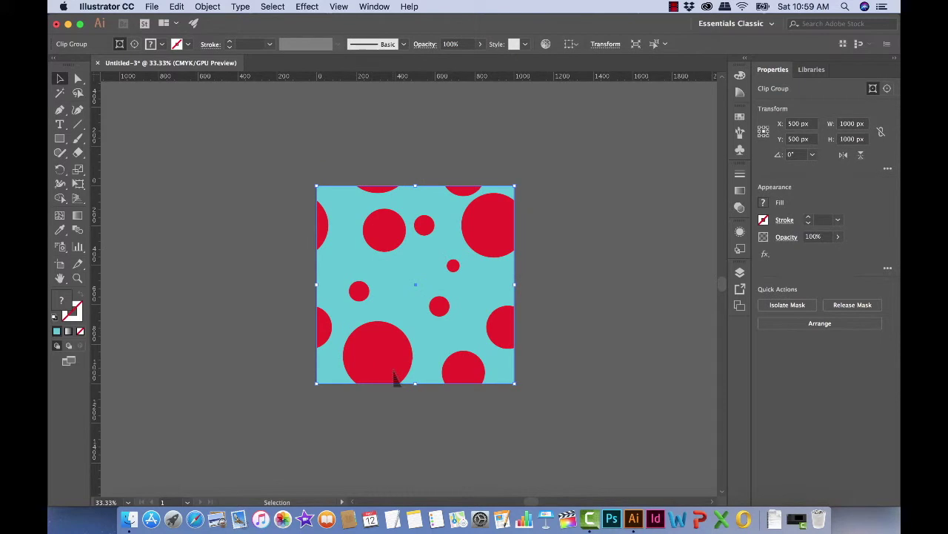
# - Copy the clipped tile 1000 px to the right and repeat the copy twice to form a four-tile row
pyautogui.scroll(2, 395, 378)
pyautogui.scroll(-4, 395, 378)
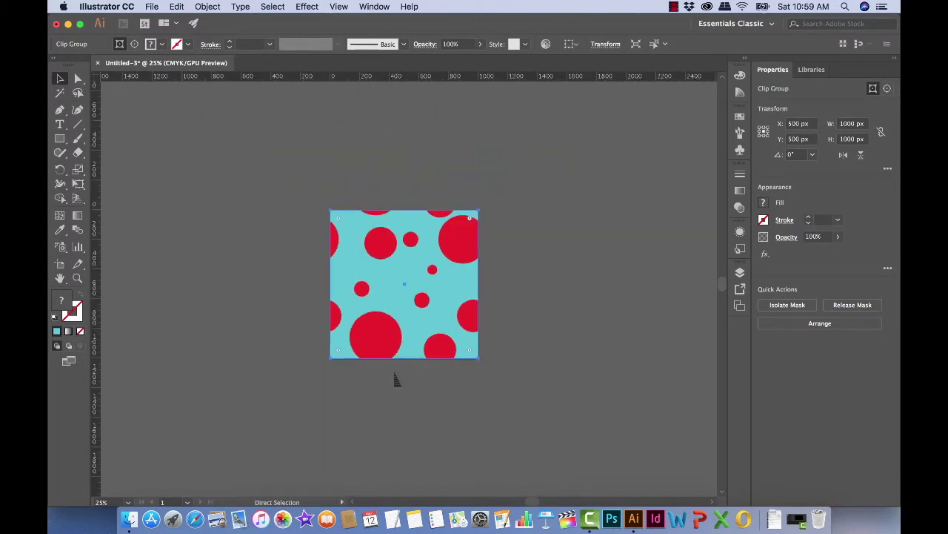
pyautogui.hscroll(5, 451, 381)
pyautogui.scroll(-2, 451, 381)
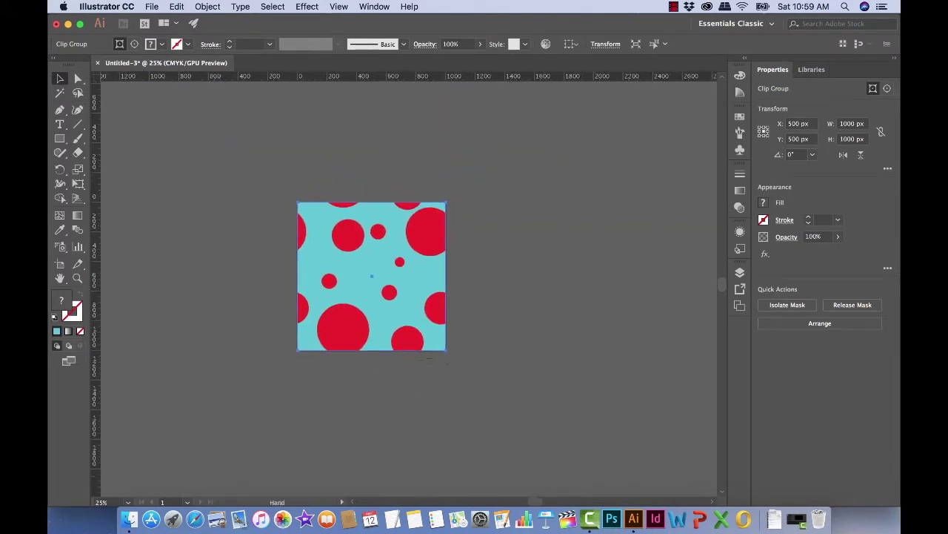
pyautogui.scroll(-2, 310, 311)
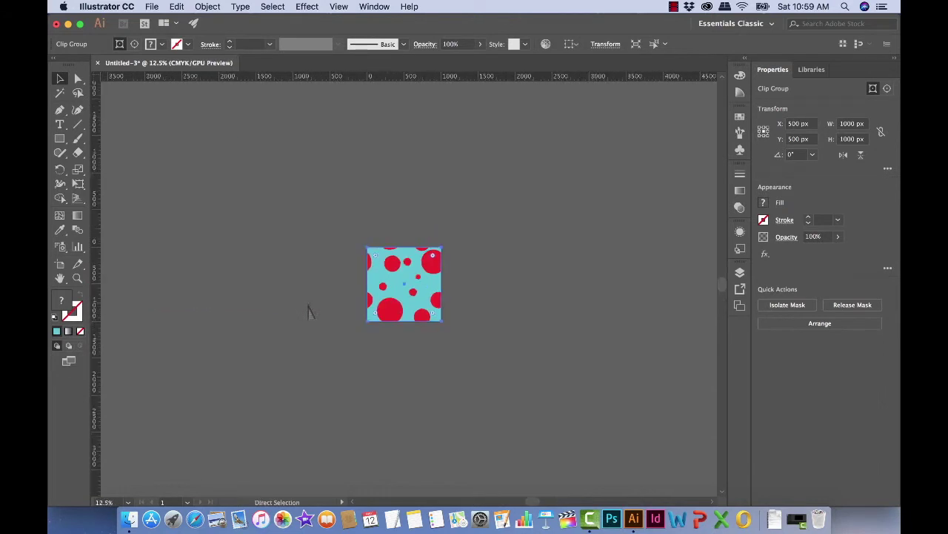
pyautogui.moveTo(452, 317); pyautogui.dragTo(274, 229)
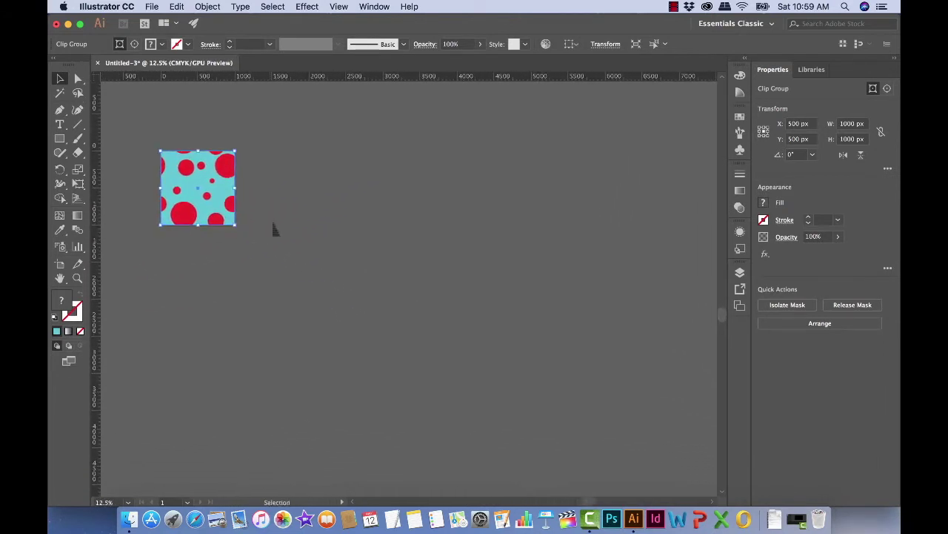
pyautogui.moveTo(204, 211); pyautogui.dragTo(314, 217)
pyautogui.press('super+d')
pyautogui.press('super+d')
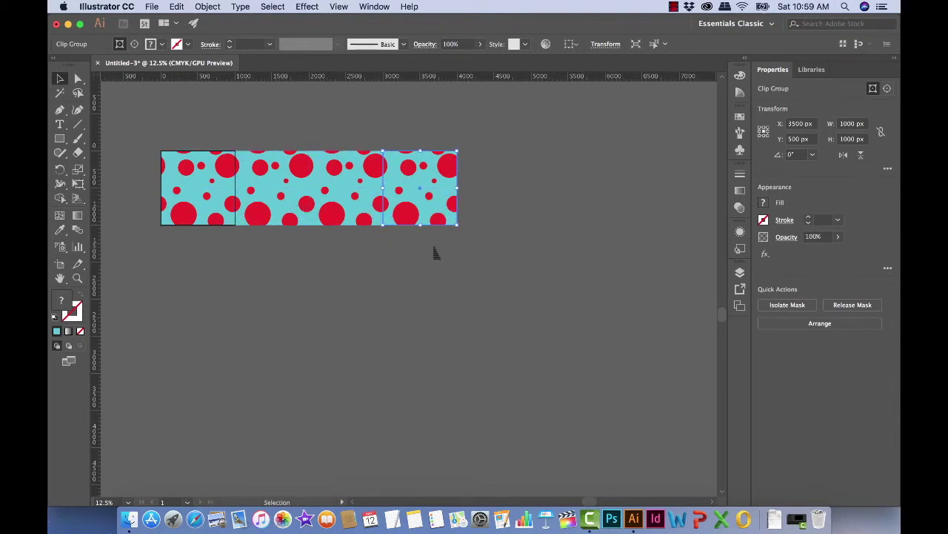
# - Copy the three tiles beside the artboard 1000 px down and repeat until there are four rows, then deselect
pyautogui.keyDown('shift'); pyautogui.click(270, 182); pyautogui.keyUp('shift')
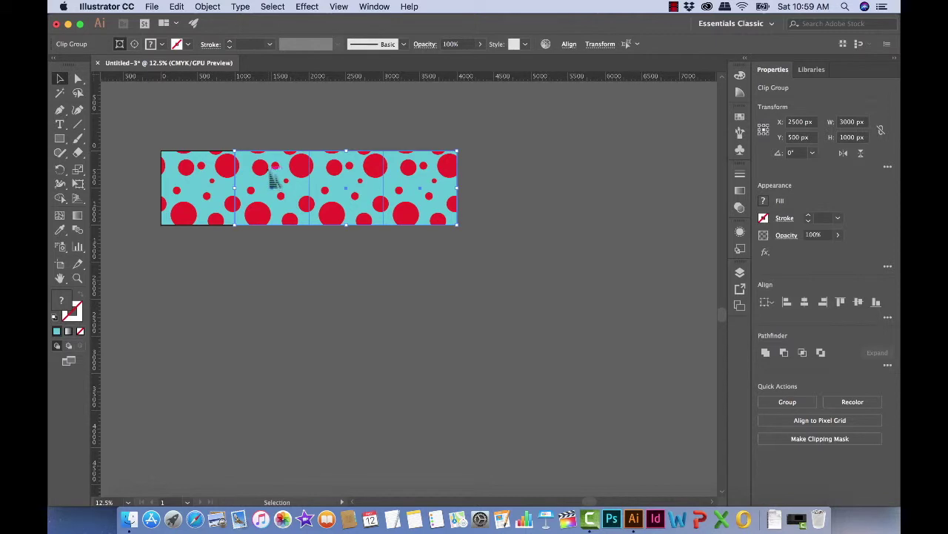
pyautogui.moveTo(273, 185); pyautogui.dragTo(273, 252)
pyautogui.hotkey('ctrl', 'd')
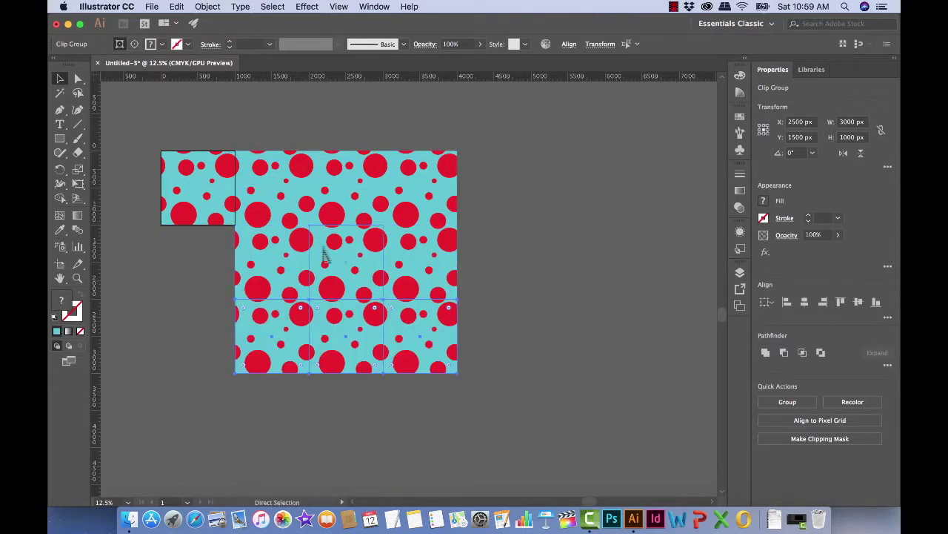
pyautogui.hotkey('ctrl', 'd')
pyautogui.click(507, 256)
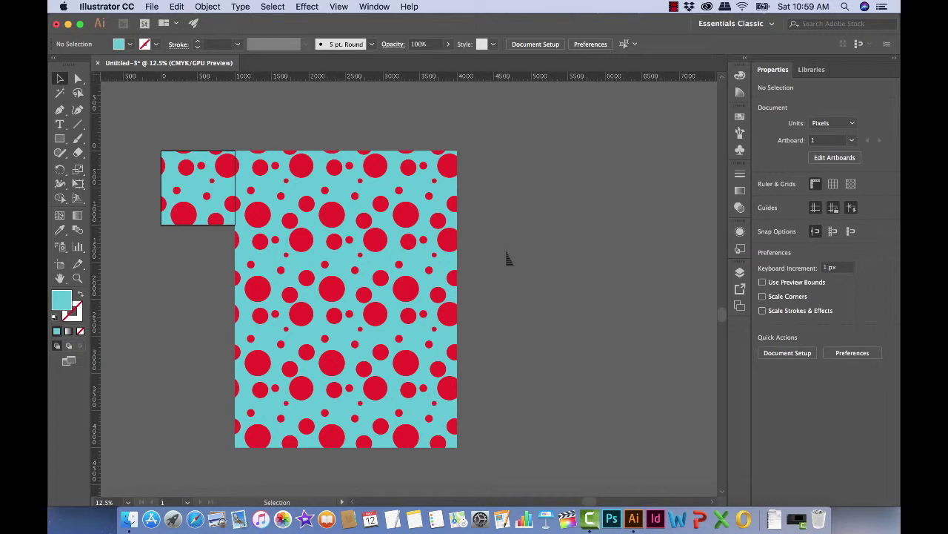
# - Delete all the test tiles outside the artboard and fit the artboard in view
pyautogui.click(274, 148)
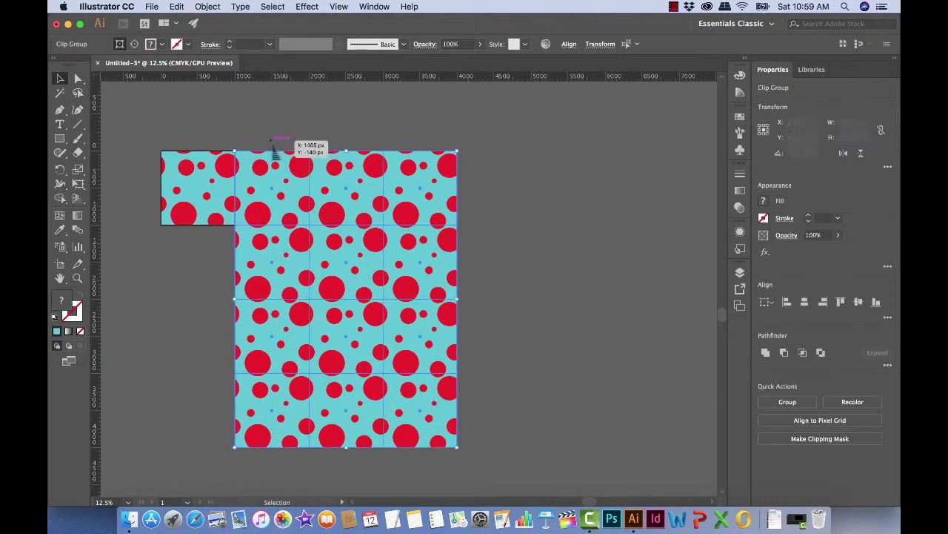
pyautogui.press('Delete')
pyautogui.press('super+0')
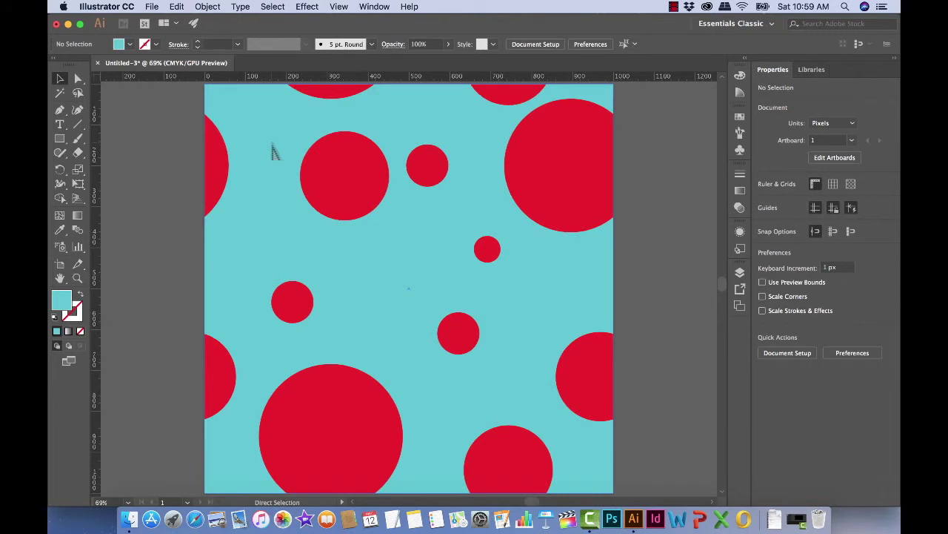
# - Save the document to the Desktop as "pattern 1" in Adobe Illustrator format with the default Illustrator CC options
pyautogui.press('super+s')
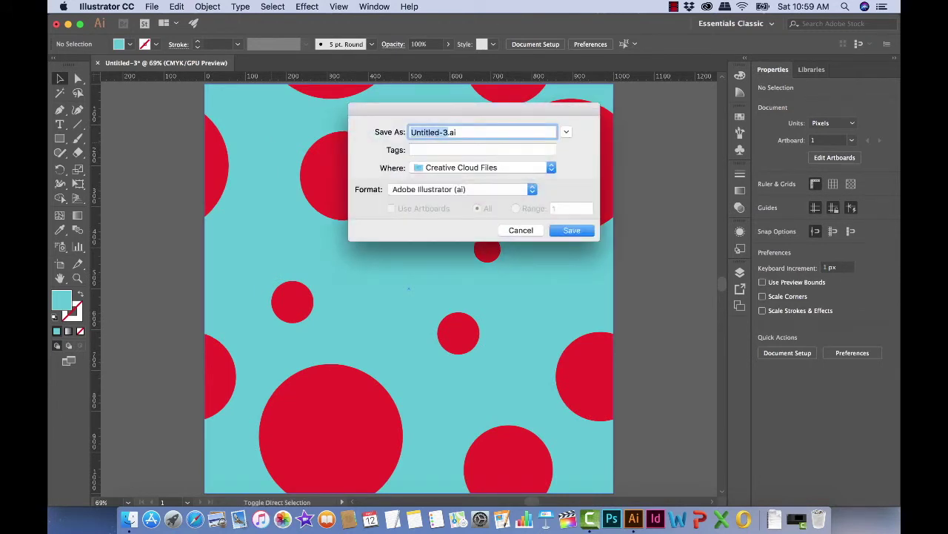
pyautogui.write('pattern 1')
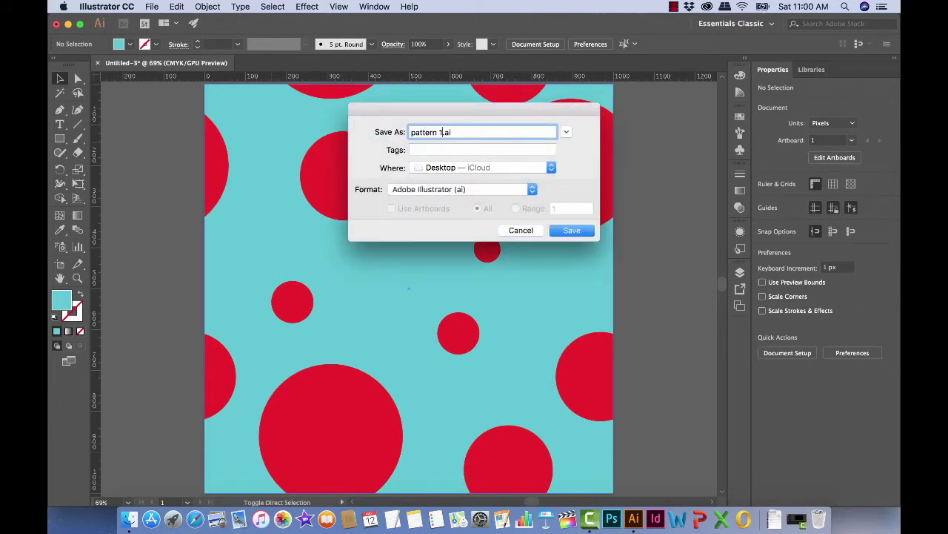
pyautogui.press('Return')
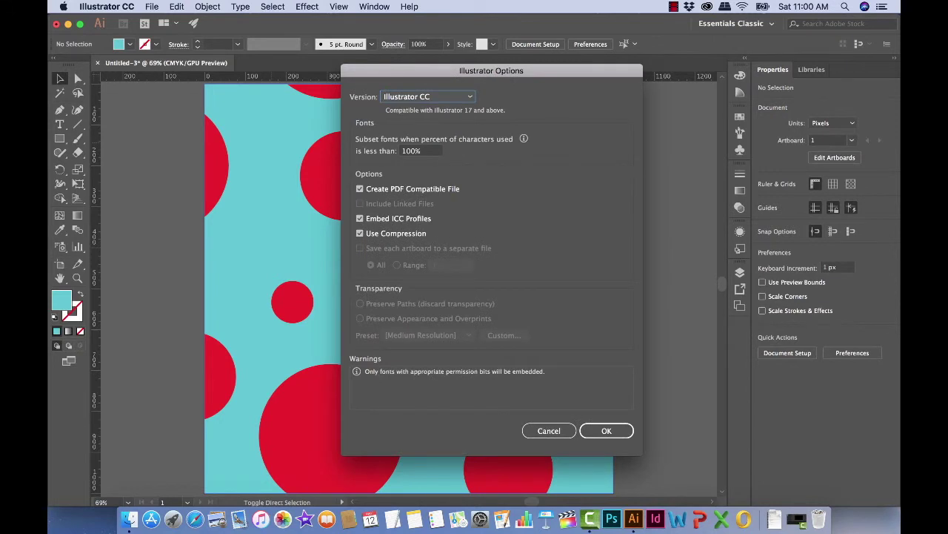
pyautogui.press('Return')
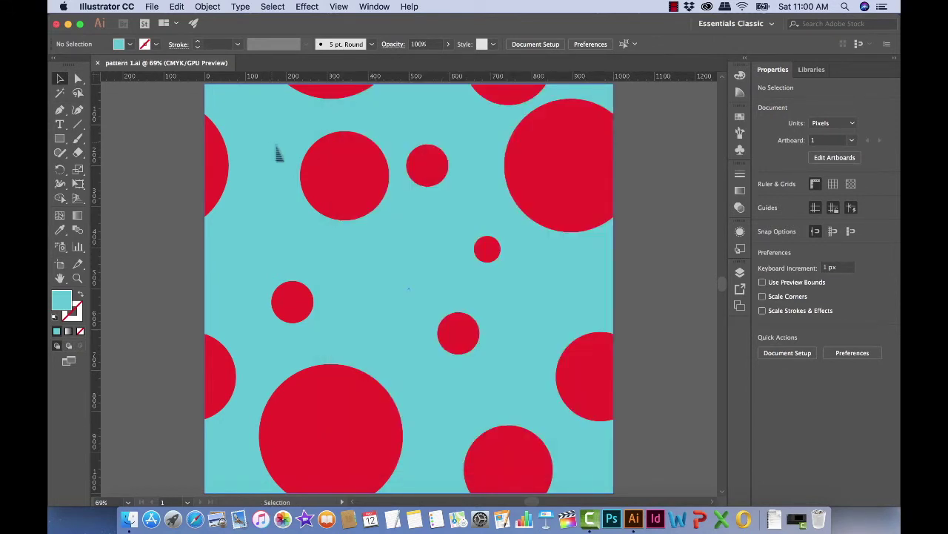
# - Export the tile to the Desktop as "pattern 1.jpg" in JPEG format with CMYK colour, medium quality 5 and 72 ppi
pyautogui.click(152, 7)
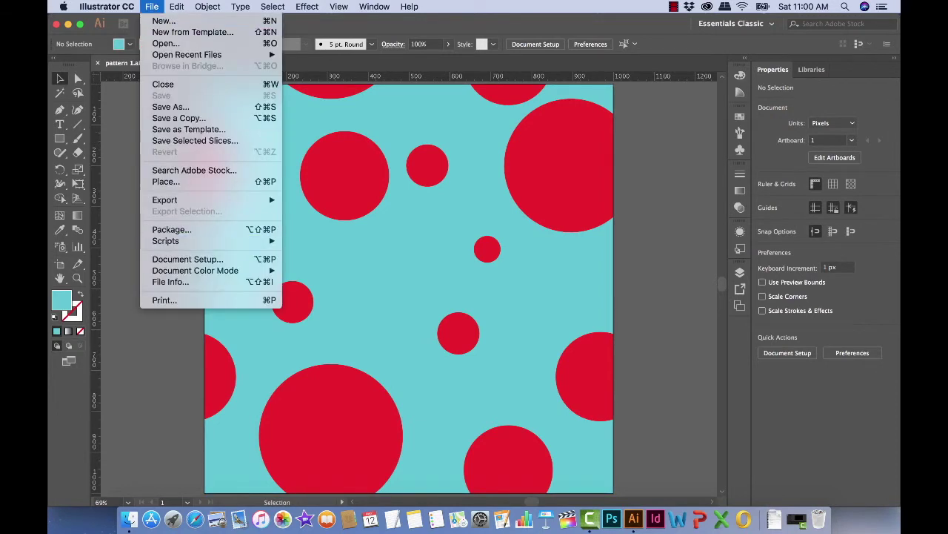
pyautogui.moveTo(165, 200)
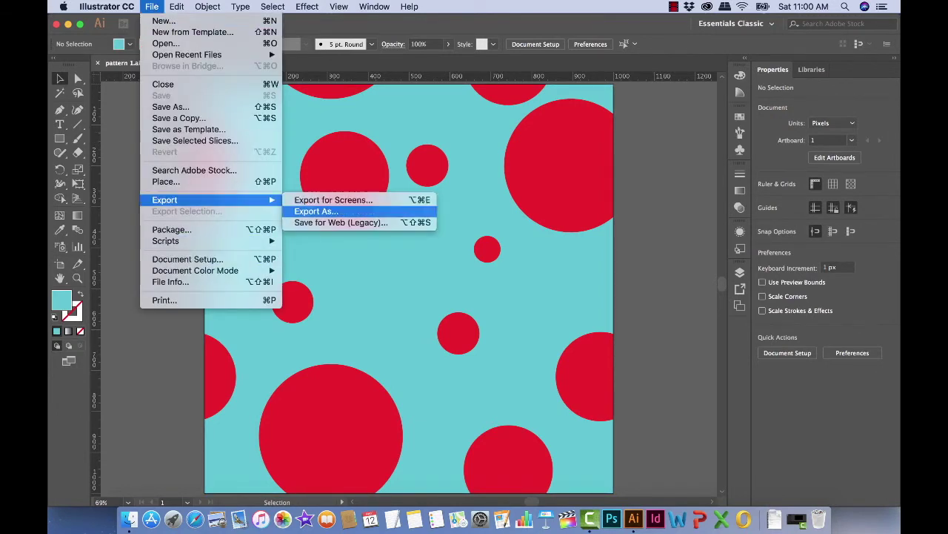
pyautogui.click(315, 211)
pyautogui.click(474, 189)
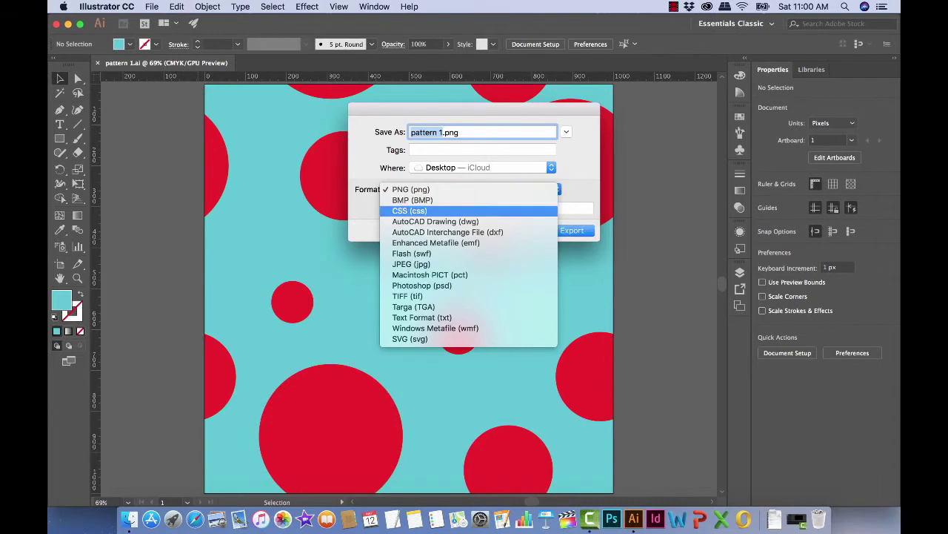
pyautogui.click(444, 265)
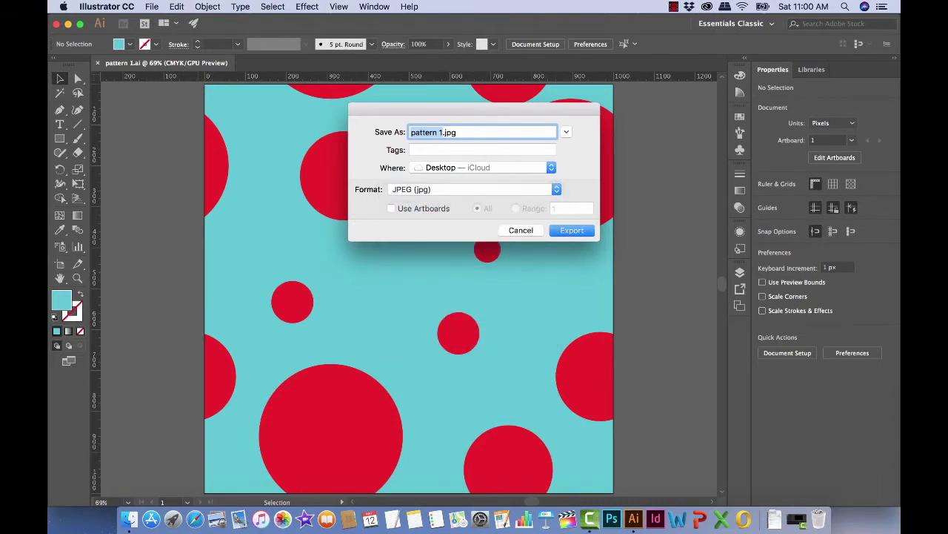
pyautogui.click(574, 230)
pyautogui.click(587, 453)
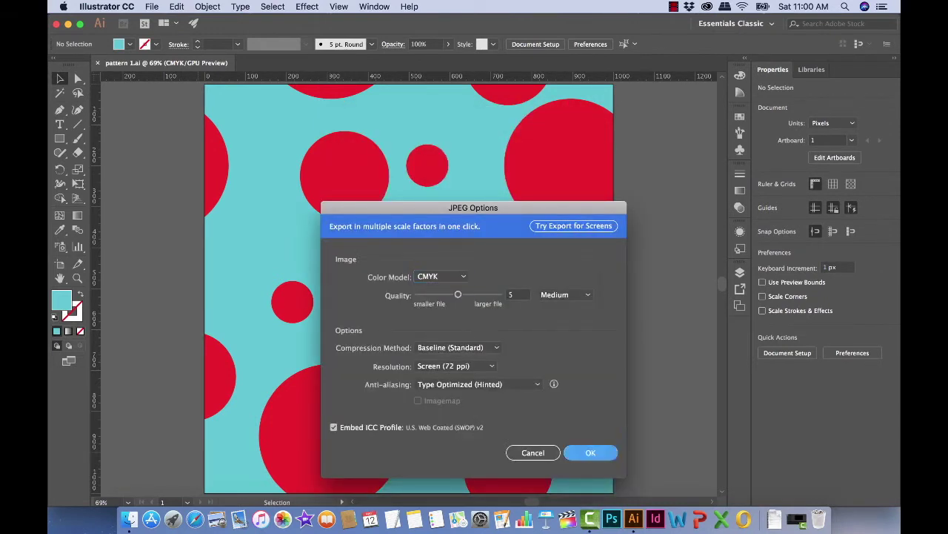